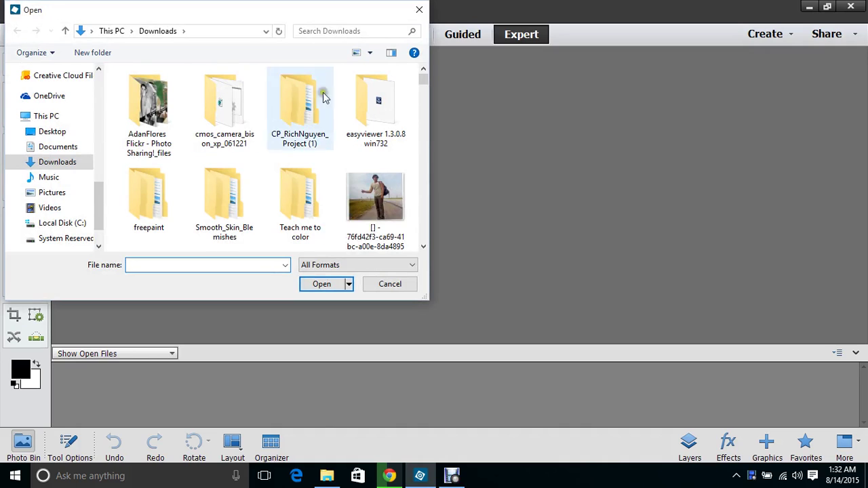
- Open the sepia portrait z2.jpg from the Downloads folder through File > Open
{"action": "left_click", "coordinate": [422, 80]}
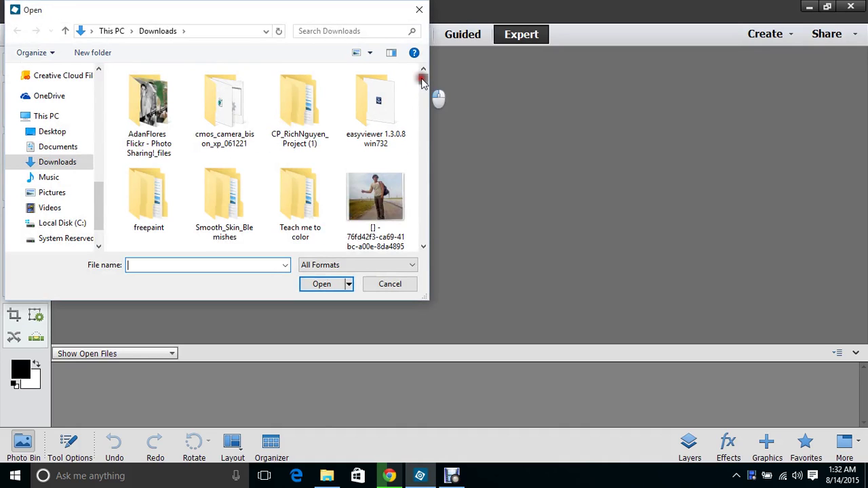
{"action": "left_click", "coordinate": [419, 9]}
{"action": "left_click", "coordinate": [41, 11]}
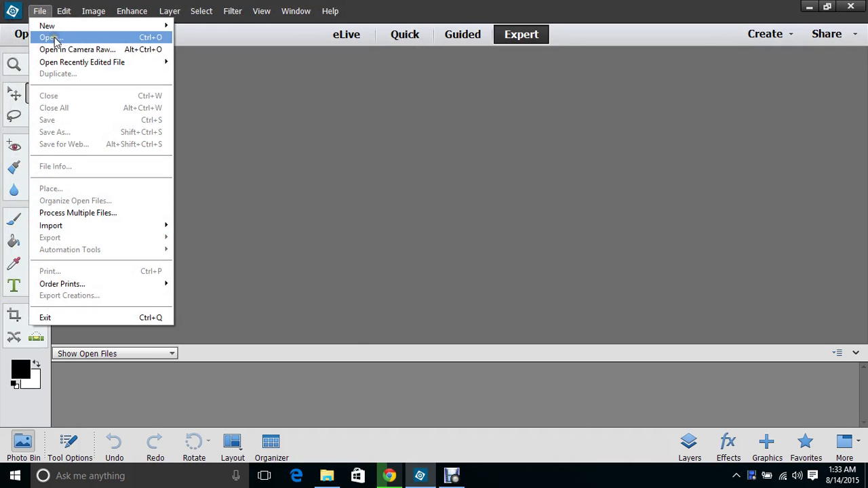
{"action": "left_click", "coordinate": [55, 38]}
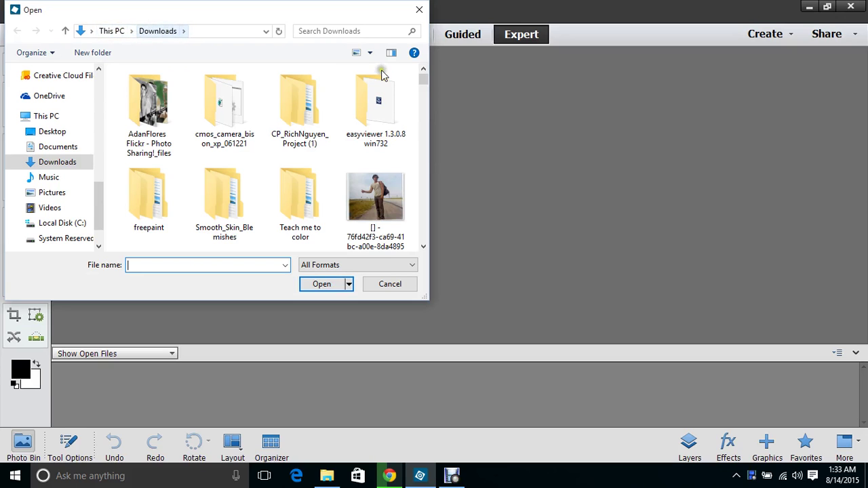
{"action": "left_click_drag", "start_coordinate": [423, 80], "coordinate": [432, 245]}
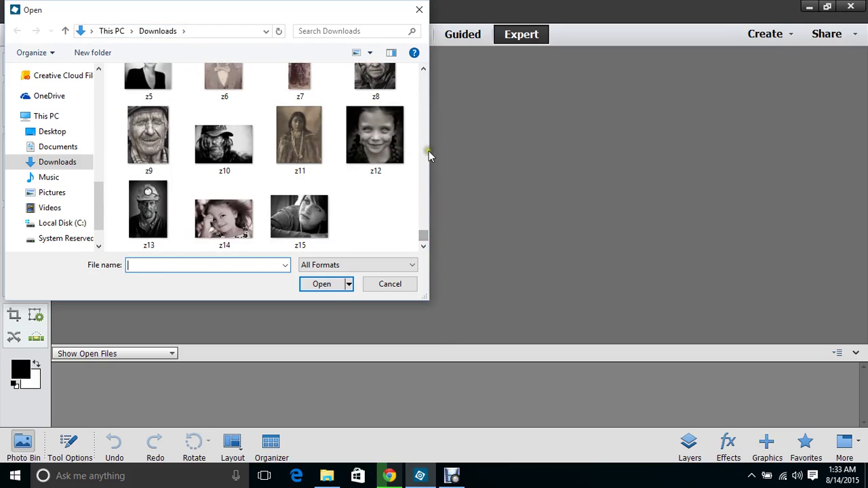
{"action": "left_click", "coordinate": [424, 68]}
{"action": "left_click", "coordinate": [424, 69]}
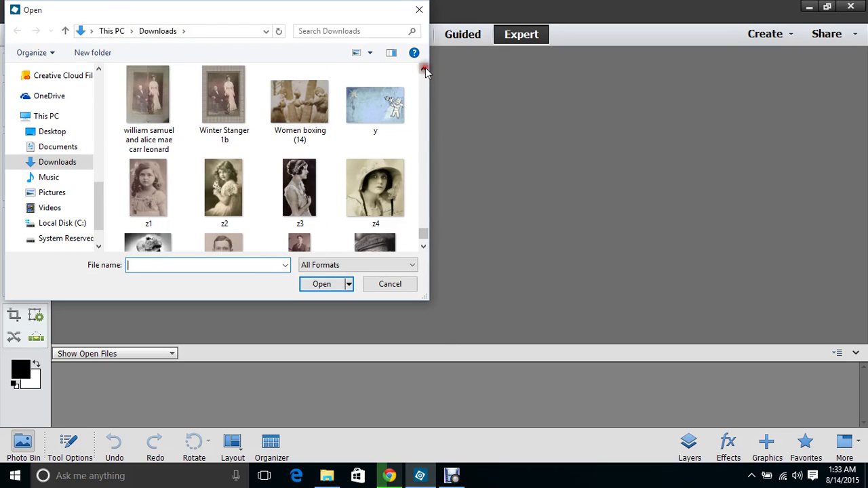
{"action": "left_click", "coordinate": [228, 194]}
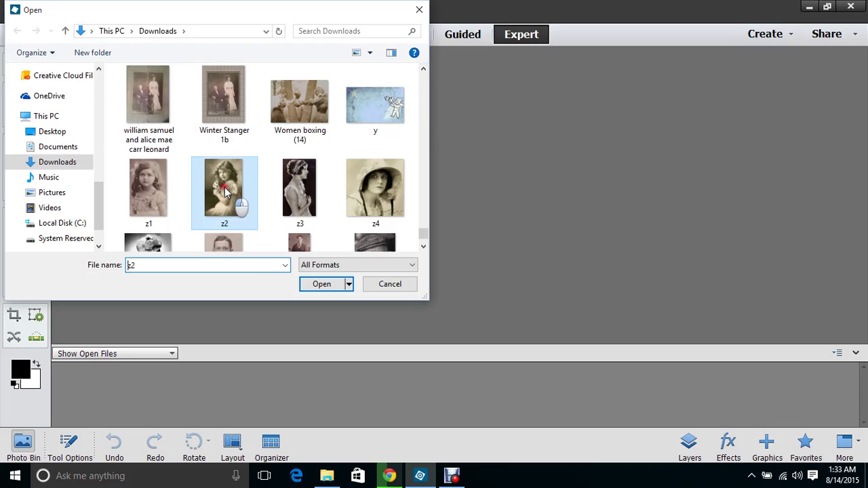
{"action": "left_click", "coordinate": [324, 283]}
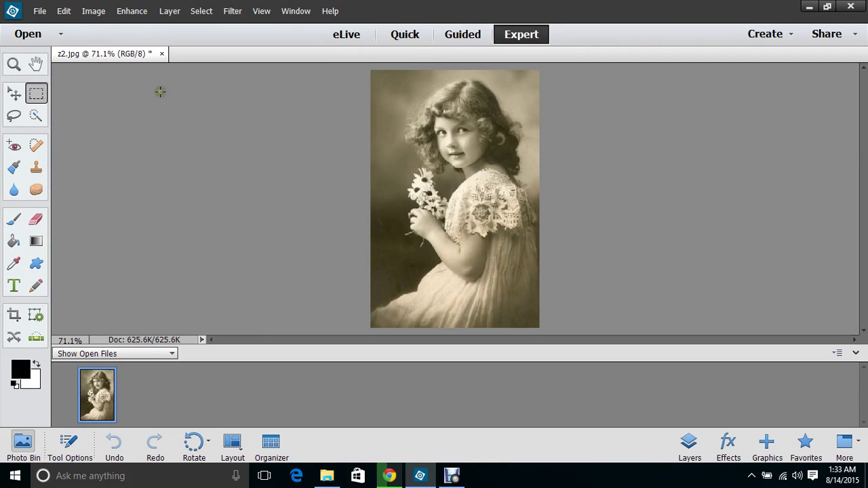
{"action": "left_click", "coordinate": [95, 13]}
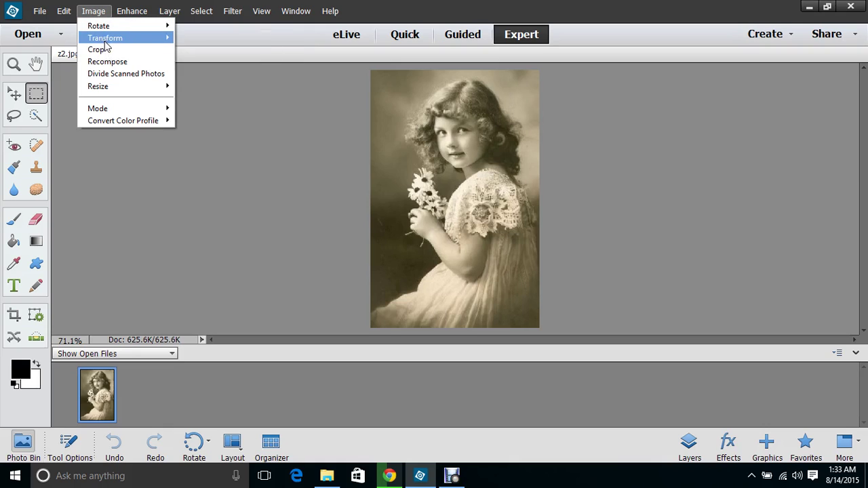
{"action": "mouse_move", "coordinate": [68, 14]}
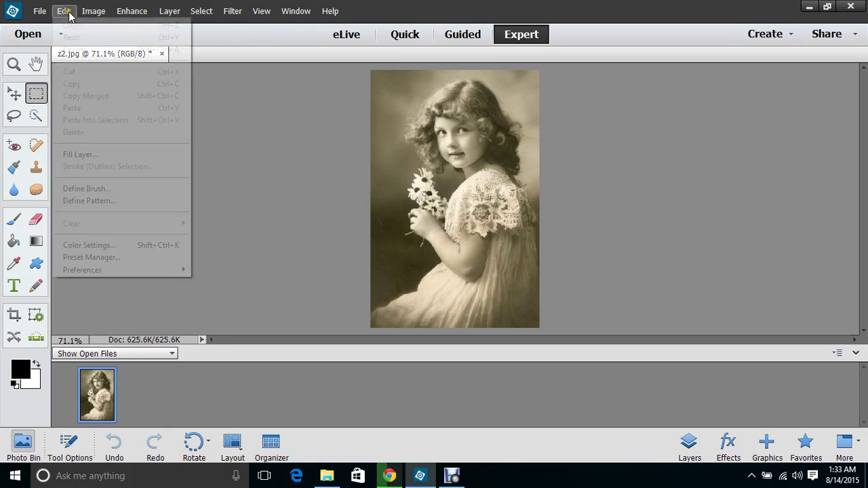
{"action": "mouse_move", "coordinate": [95, 15]}
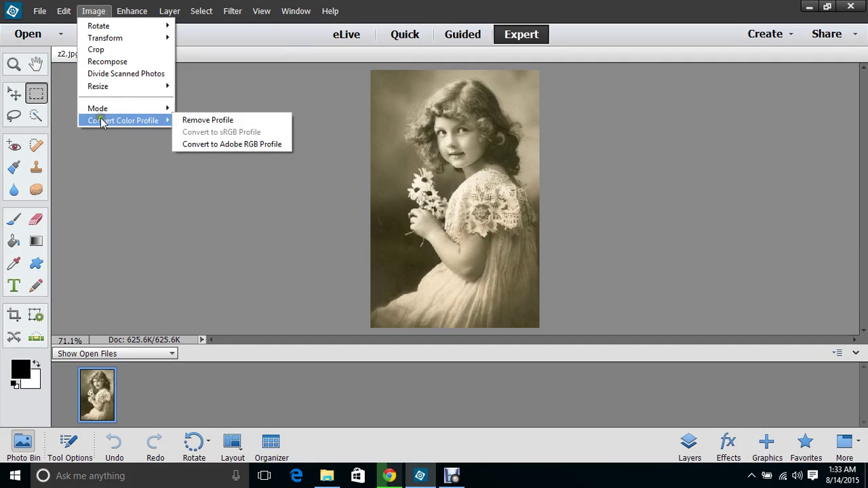
{"action": "left_click", "coordinate": [107, 152]}
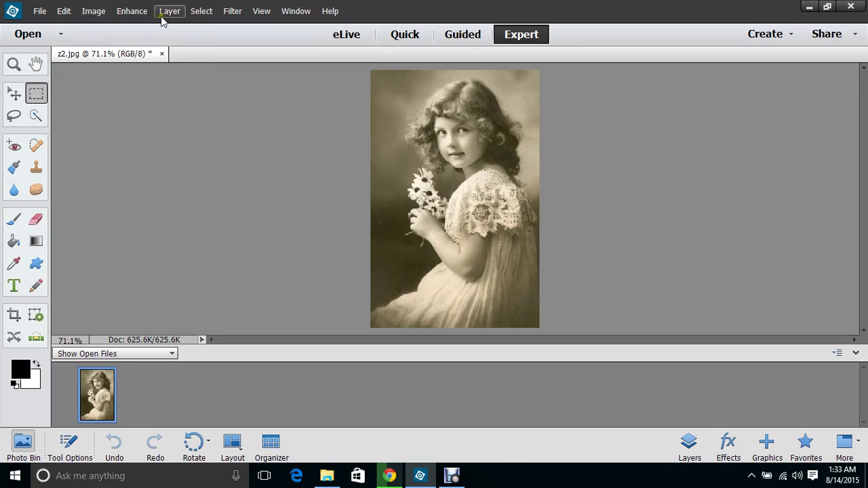
{"action": "left_click", "coordinate": [139, 12]}
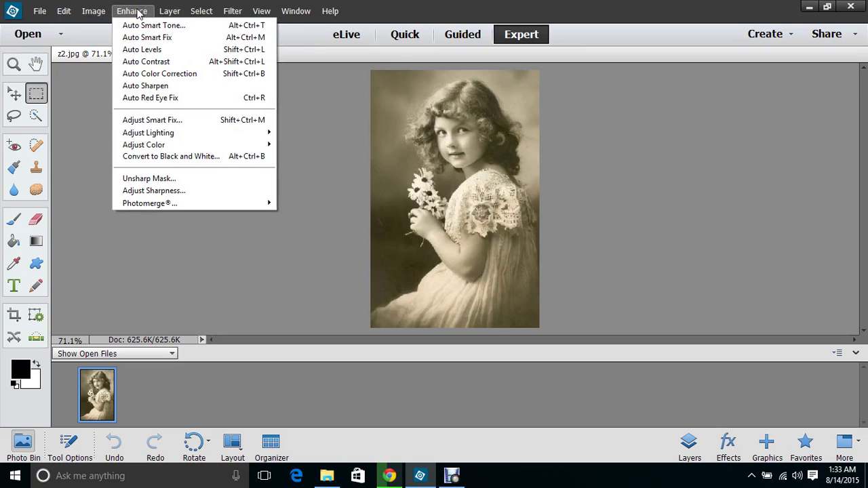
- Convert the portrait to black and white with the Portraits style
{"action": "left_click", "coordinate": [169, 157]}
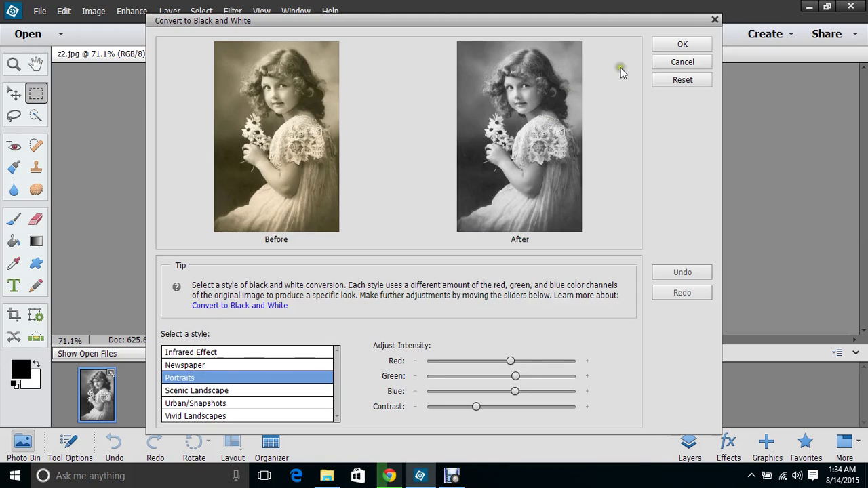
{"action": "left_click", "coordinate": [678, 44]}
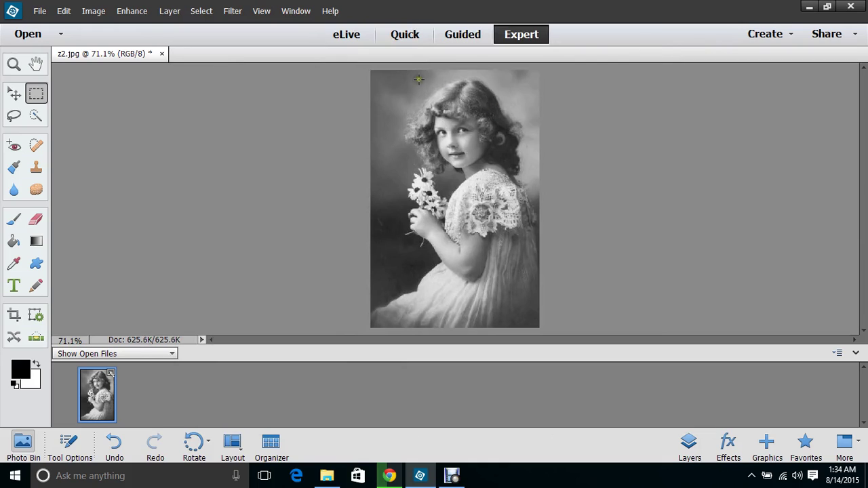
{"action": "left_click", "coordinate": [124, 13]}
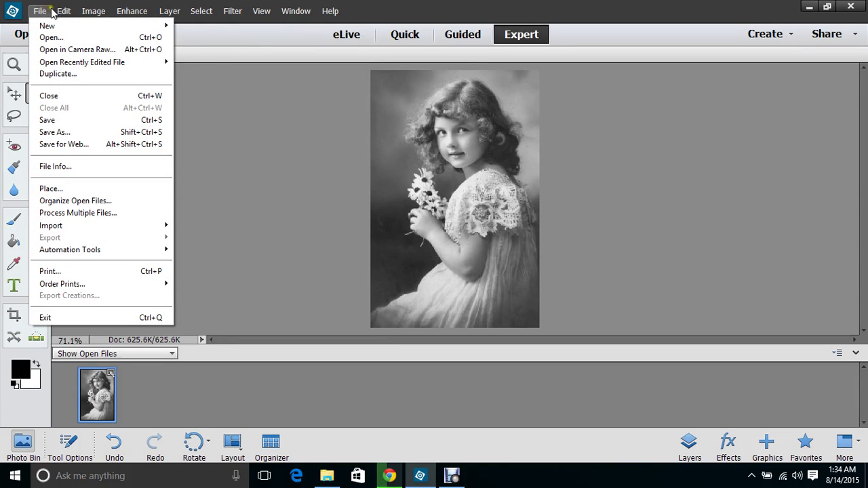
- Apply Enhance > Auto Levels to deepen the portrait's shadows and contrast
{"action": "mouse_move", "coordinate": [116, 13]}
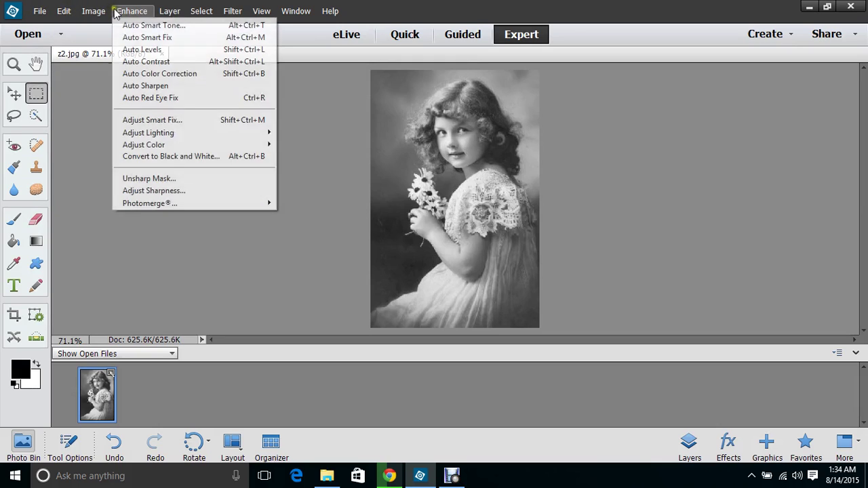
{"action": "left_click", "coordinate": [153, 49]}
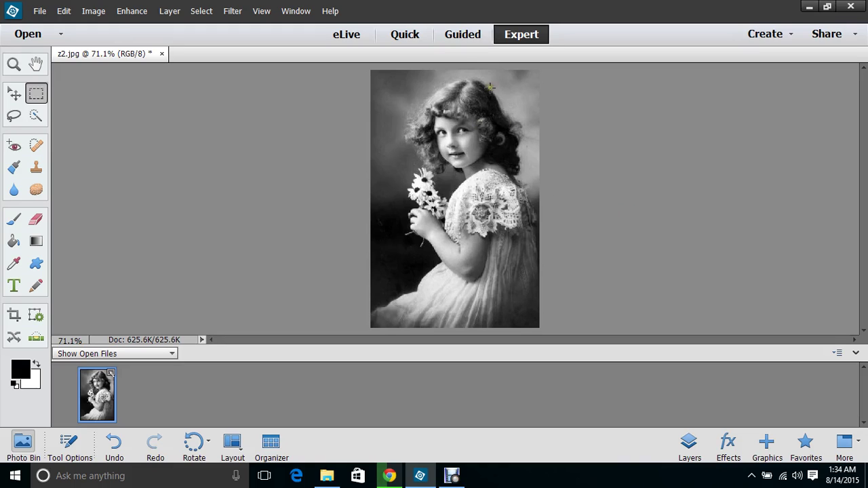
- Zoom the portrait in to 200% and scroll up to the girl's face
{"action": "left_click", "coordinate": [269, 12]}
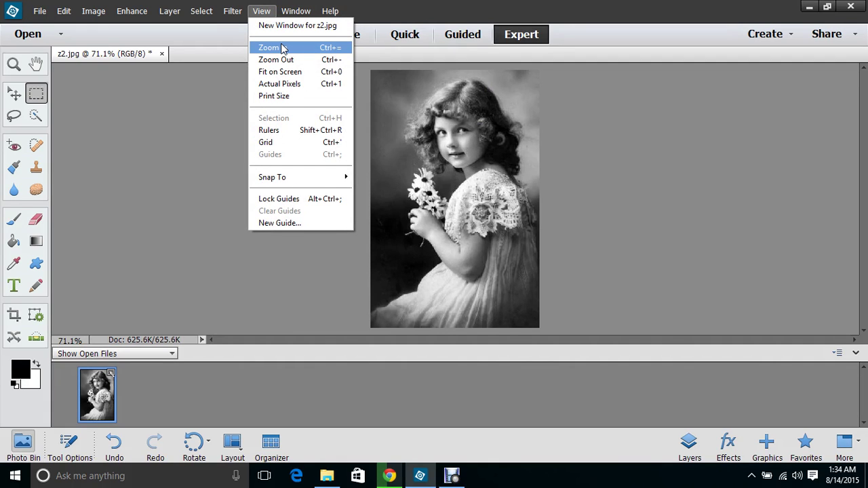
{"action": "left_click", "coordinate": [282, 47]}
{"action": "left_click", "coordinate": [263, 12]}
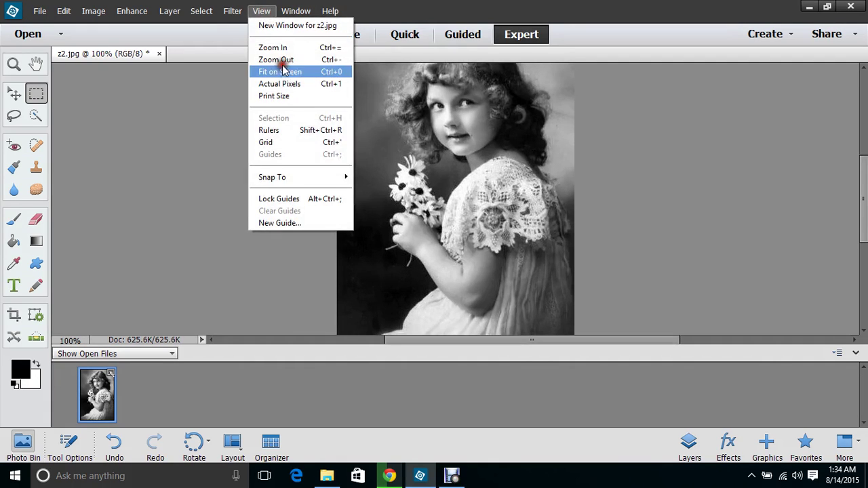
{"action": "mouse_move", "coordinate": [309, 178]}
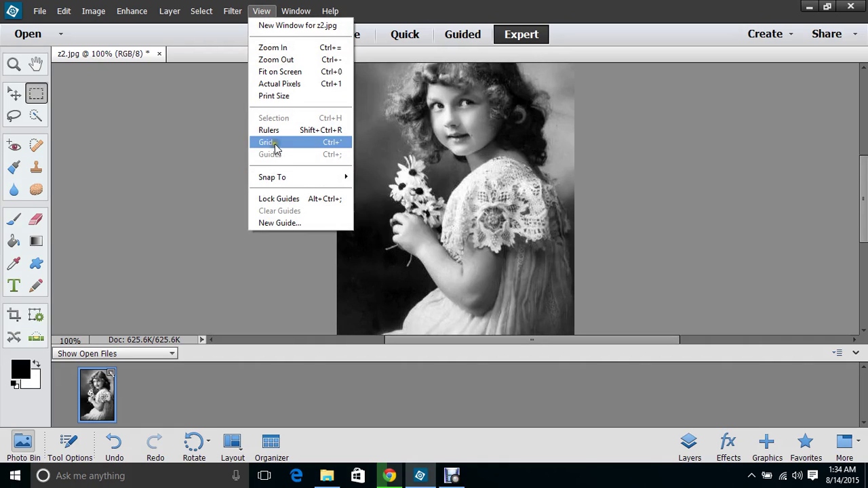
{"action": "left_click", "coordinate": [274, 49]}
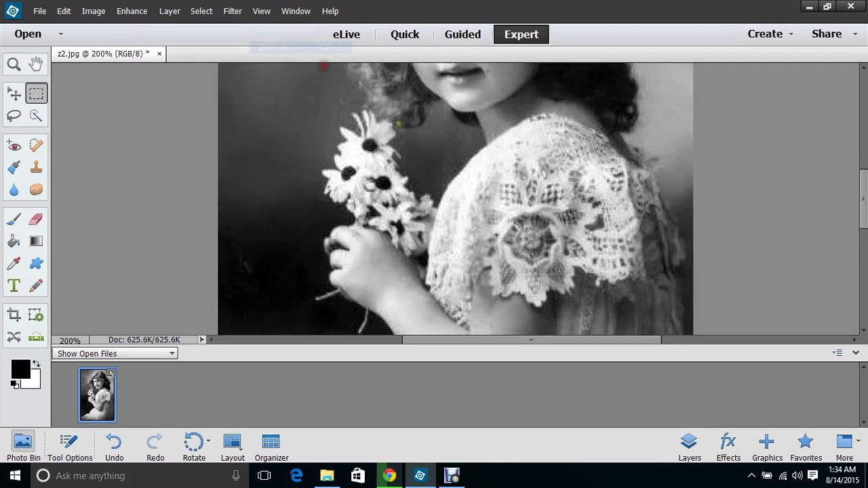
{"action": "left_click_drag", "start_coordinate": [860, 203], "coordinate": [860, 180]}
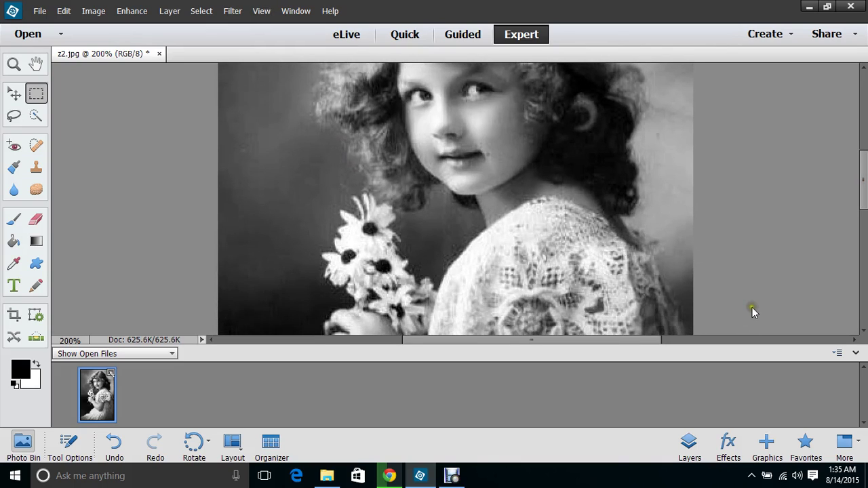
- Add an empty Layer 1 in Soft Light blend mode, then zoom back to 100%
{"action": "left_click", "coordinate": [688, 444]}
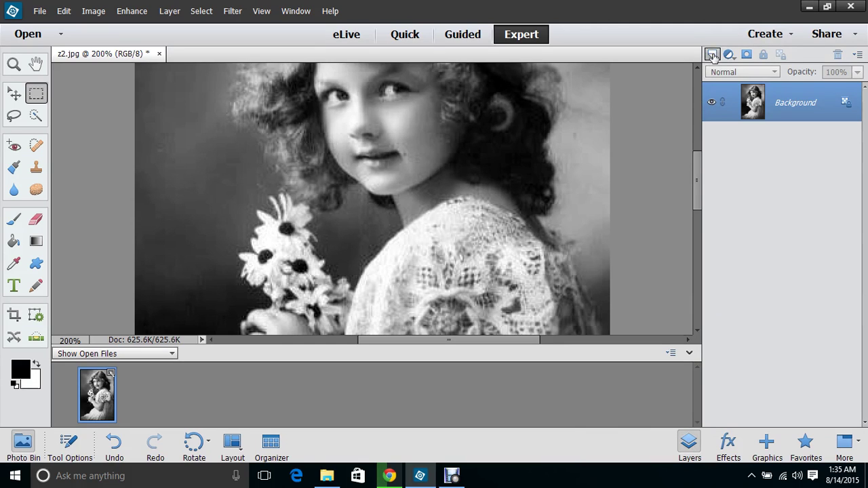
{"action": "left_click", "coordinate": [711, 54]}
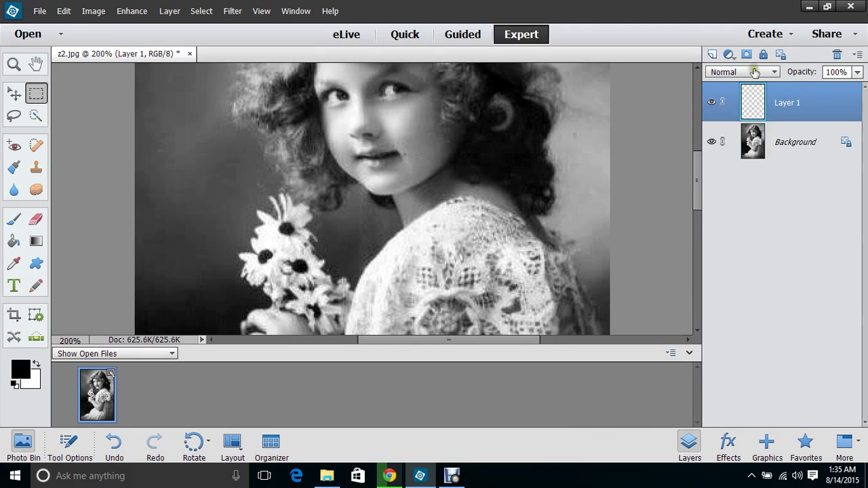
{"action": "left_click", "coordinate": [755, 72]}
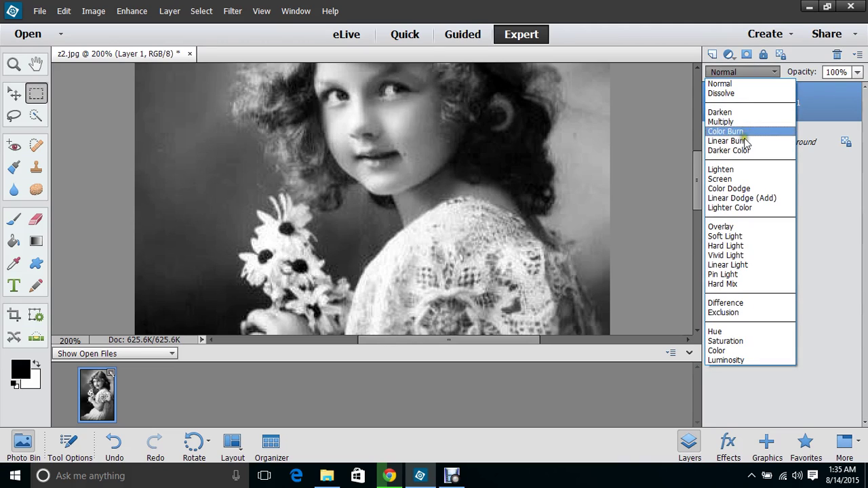
{"action": "left_click", "coordinate": [737, 237]}
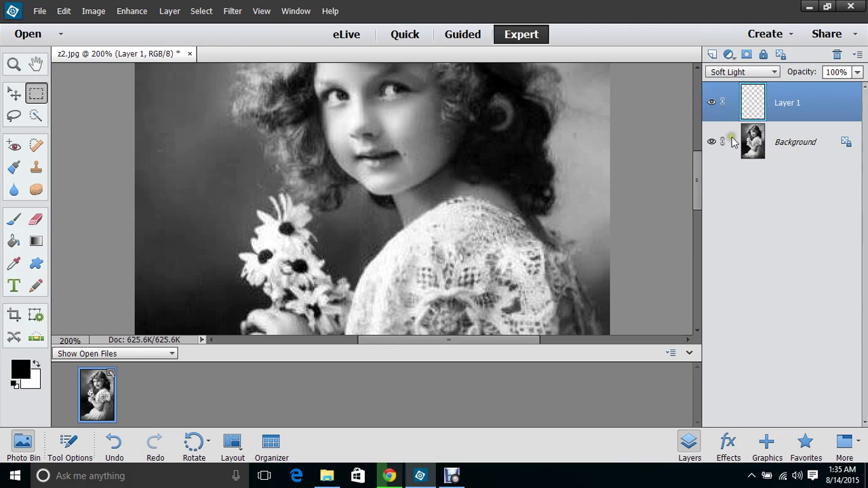
{"action": "left_click_drag", "start_coordinate": [698, 186], "coordinate": [698, 172]}
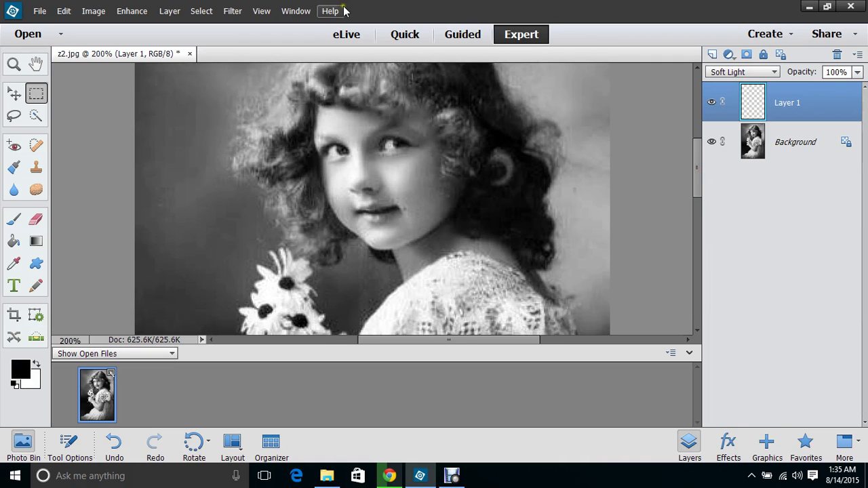
{"action": "left_click", "coordinate": [259, 12]}
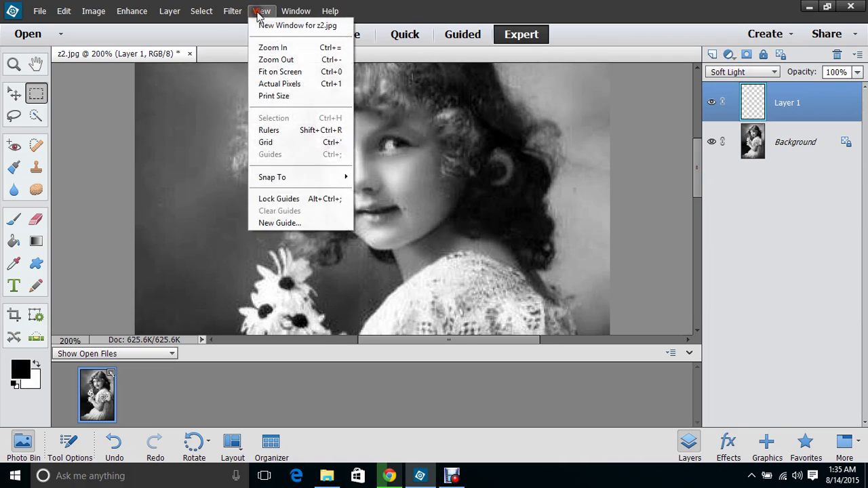
{"action": "left_click", "coordinate": [275, 60]}
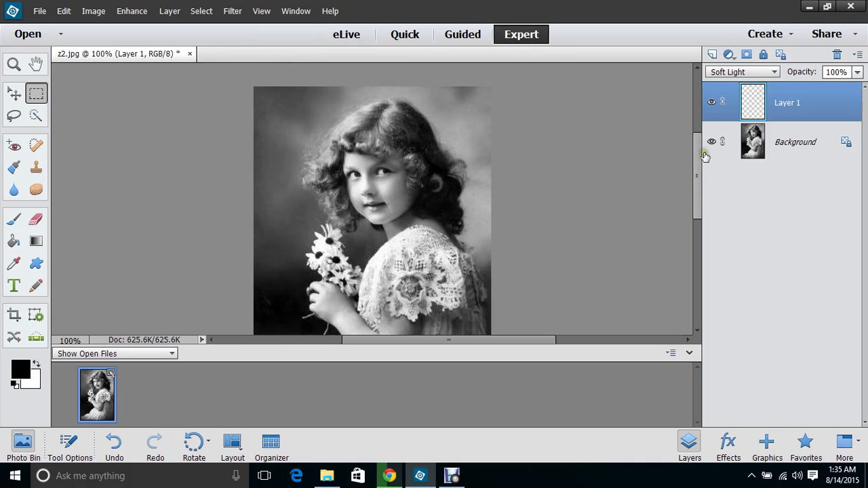
- With the Brush tool, make magenta #fd03bf the foreground colour and black the background
{"action": "mouse_move", "coordinate": [701, 155]}
{"action": "left_mouse_down"}
{"action": "mouse_move", "coordinate": [701, 242]}
{"action": "mouse_move", "coordinate": [703, 222]}
{"action": "left_mouse_up"}
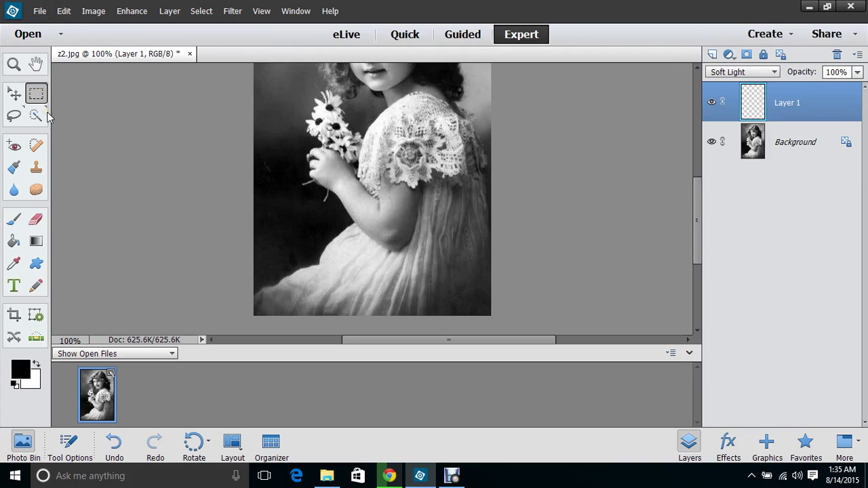
{"action": "left_click", "coordinate": [14, 219]}
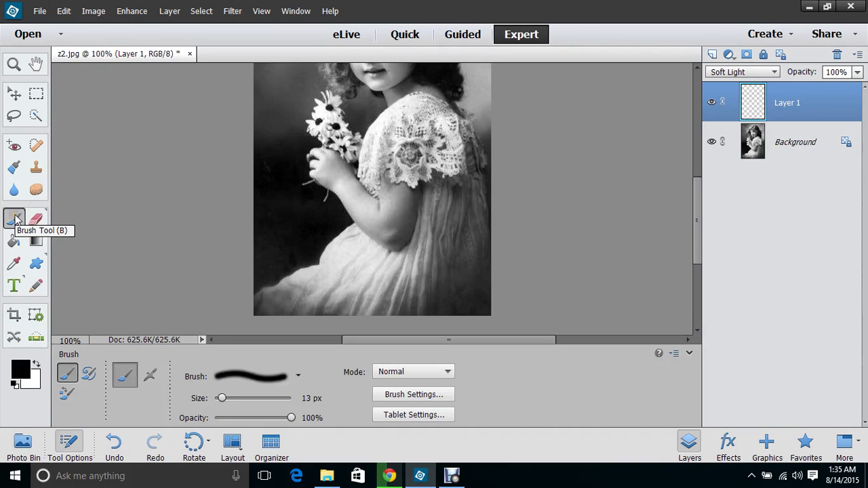
{"action": "left_click", "coordinate": [34, 375]}
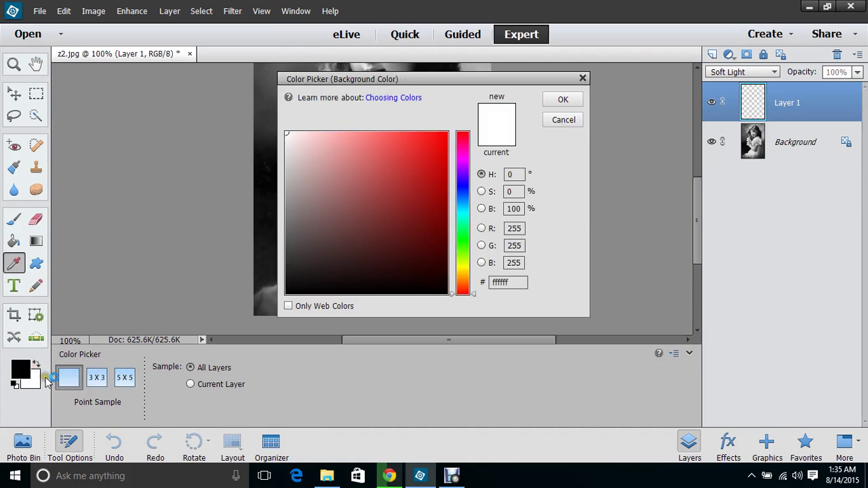
{"action": "left_click", "coordinate": [464, 151]}
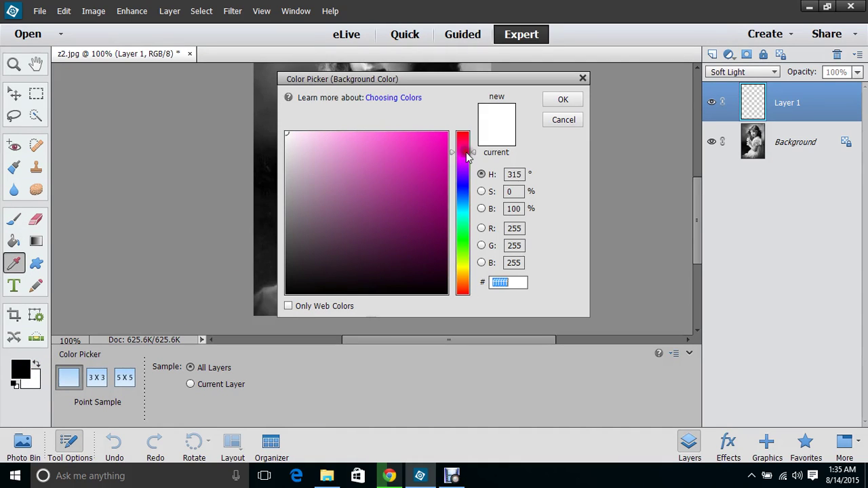
{"action": "left_click", "coordinate": [445, 134]}
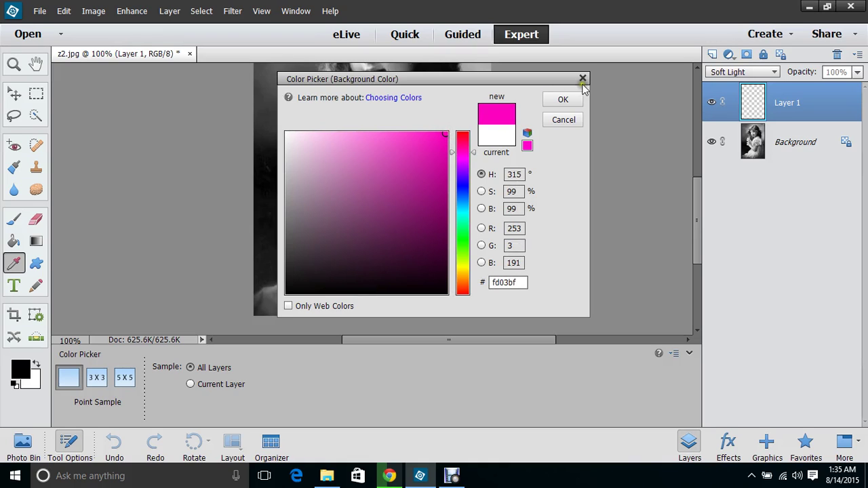
{"action": "left_click", "coordinate": [564, 99]}
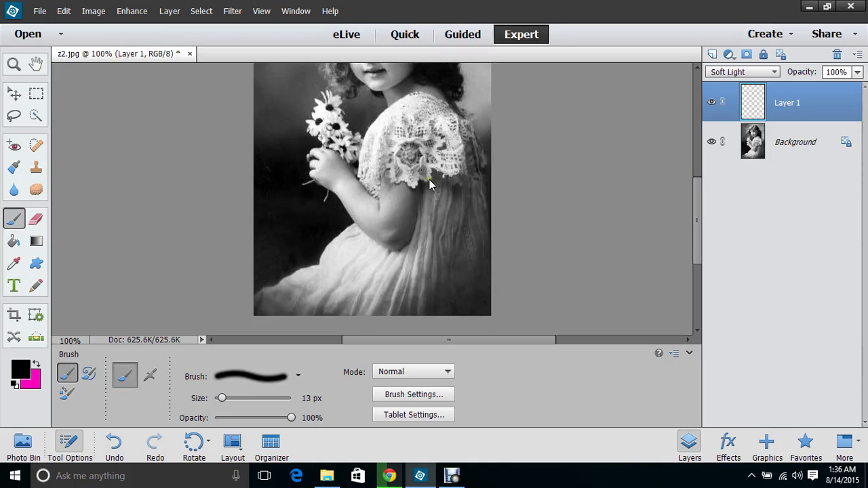
{"action": "left_click", "coordinate": [36, 364]}
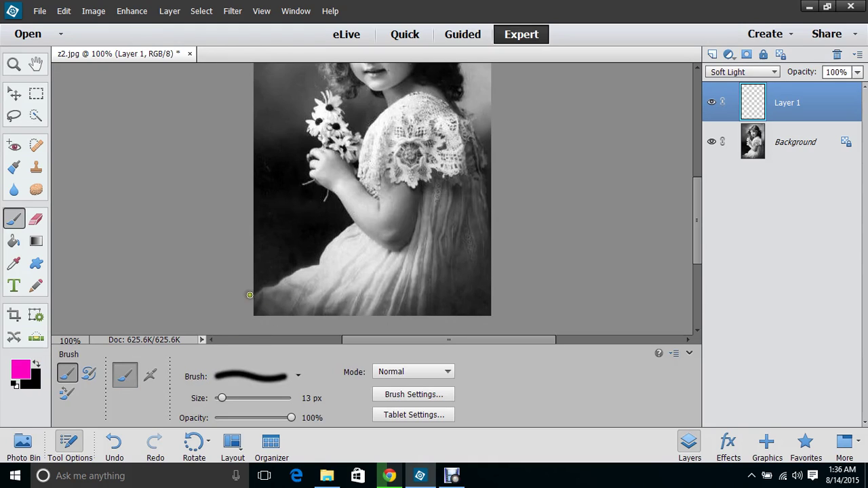
- Set the brush to 42 px and paint the body of the dress magenta
{"action": "left_click", "coordinate": [236, 399]}
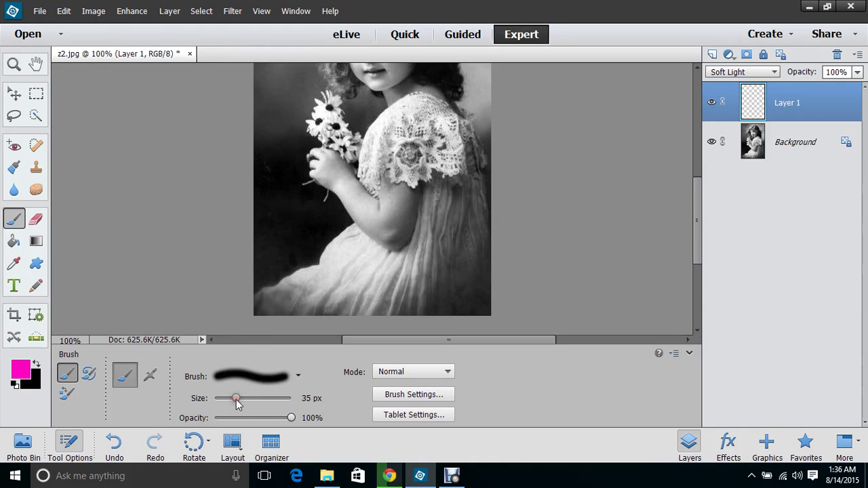
{"action": "left_click_drag", "start_coordinate": [237, 398], "coordinate": [241, 398]}
{"action": "mouse_move", "coordinate": [262, 301]}
{"action": "left_mouse_down"}
{"action": "mouse_move", "coordinate": [324, 272]}
{"action": "mouse_move", "coordinate": [351, 236]}
{"action": "left_mouse_up"}
{"action": "mouse_move", "coordinate": [371, 251]}
{"action": "left_mouse_down"}
{"action": "mouse_move", "coordinate": [395, 268]}
{"action": "mouse_move", "coordinate": [413, 256]}
{"action": "mouse_move", "coordinate": [434, 189]}
{"action": "mouse_move", "coordinate": [440, 180]}
{"action": "mouse_move", "coordinate": [454, 186]}
{"action": "mouse_move", "coordinate": [456, 260]}
{"action": "mouse_move", "coordinate": [447, 291]}
{"action": "mouse_move", "coordinate": [421, 312]}
{"action": "mouse_move", "coordinate": [271, 311]}
{"action": "mouse_move", "coordinate": [333, 294]}
{"action": "mouse_move", "coordinate": [305, 304]}
{"action": "mouse_move", "coordinate": [427, 291]}
{"action": "mouse_move", "coordinate": [445, 205]}
{"action": "mouse_move", "coordinate": [443, 283]}
{"action": "mouse_move", "coordinate": [432, 248]}
{"action": "mouse_move", "coordinate": [405, 281]}
{"action": "mouse_move", "coordinate": [348, 290]}
{"action": "mouse_move", "coordinate": [341, 276]}
{"action": "mouse_move", "coordinate": [358, 261]}
{"action": "mouse_move", "coordinate": [389, 281]}
{"action": "mouse_move", "coordinate": [351, 274]}
{"action": "left_mouse_up"}
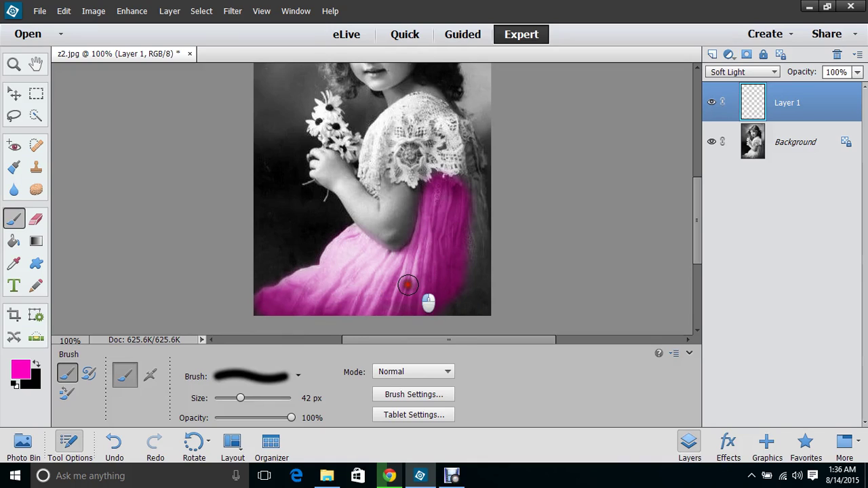
{"action": "mouse_move", "coordinate": [484, 291]}
{"action": "left_mouse_down"}
{"action": "mouse_move", "coordinate": [460, 308]}
{"action": "mouse_move", "coordinate": [480, 292]}
{"action": "mouse_move", "coordinate": [475, 181]}
{"action": "mouse_move", "coordinate": [454, 293]}
{"action": "left_mouse_up"}
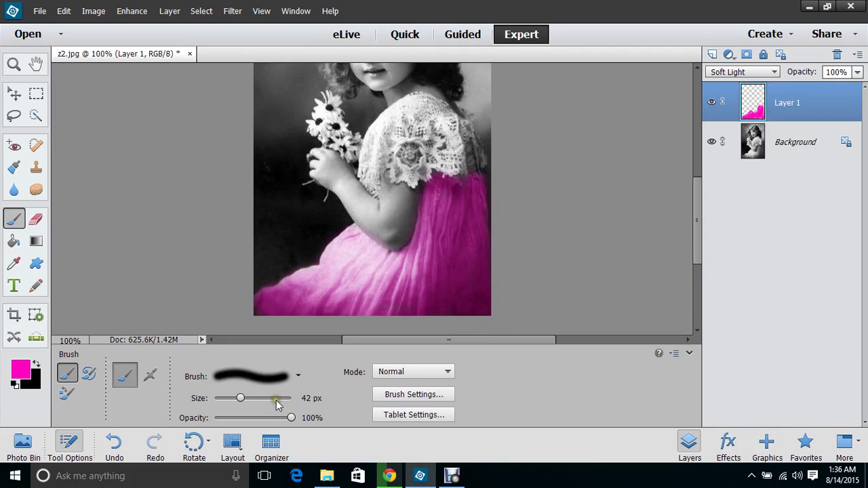
- Shrink the brush to 23 px and paint the dress edges below the lace sleeve and the bottom corner
{"action": "left_click_drag", "start_coordinate": [242, 401], "coordinate": [230, 404]}
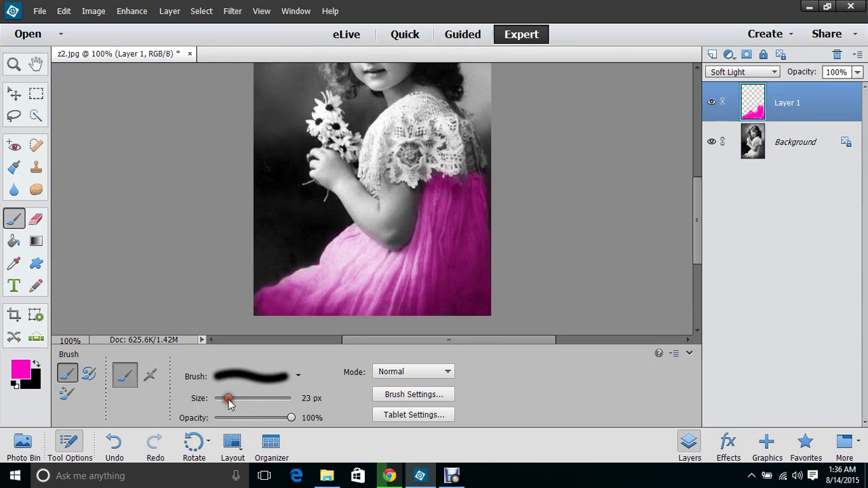
{"action": "mouse_move", "coordinate": [473, 176]}
{"action": "left_mouse_down"}
{"action": "mouse_move", "coordinate": [470, 149]}
{"action": "mouse_move", "coordinate": [475, 170]}
{"action": "mouse_move", "coordinate": [463, 179]}
{"action": "mouse_move", "coordinate": [445, 184]}
{"action": "mouse_move", "coordinate": [436, 175]}
{"action": "mouse_move", "coordinate": [458, 204]}
{"action": "left_mouse_up"}
{"action": "left_click", "coordinate": [480, 221]}
{"action": "mouse_move", "coordinate": [266, 294]}
{"action": "left_mouse_down"}
{"action": "mouse_move", "coordinate": [254, 304]}
{"action": "mouse_move", "coordinate": [277, 313]}
{"action": "left_mouse_up"}
- Recolour the dress with Hue/Saturation at Hue -73, Saturation -42, Lightness +22
{"action": "key", "text": "ctrl+u"}
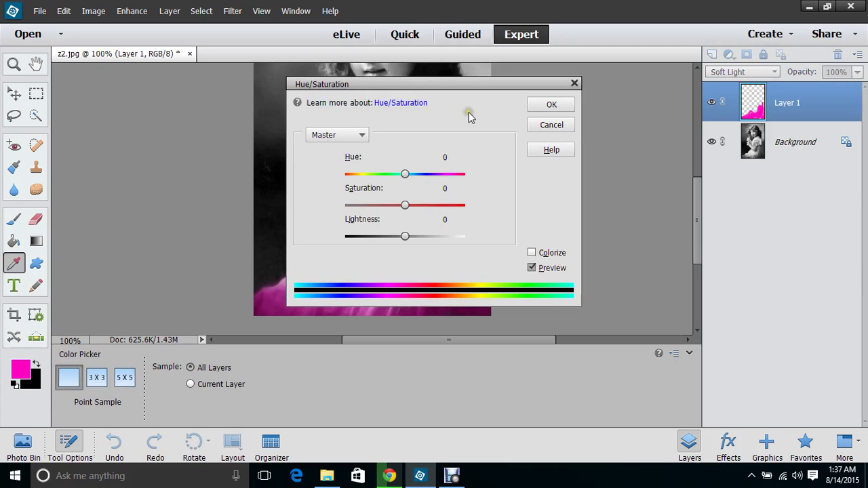
{"action": "left_click_drag", "start_coordinate": [465, 84], "coordinate": [701, 79]}
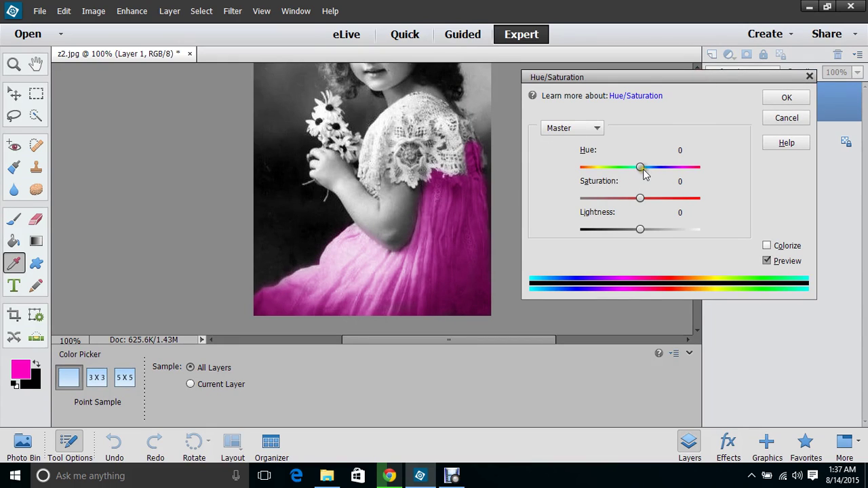
{"action": "left_click_drag", "start_coordinate": [641, 171], "coordinate": [606, 173]}
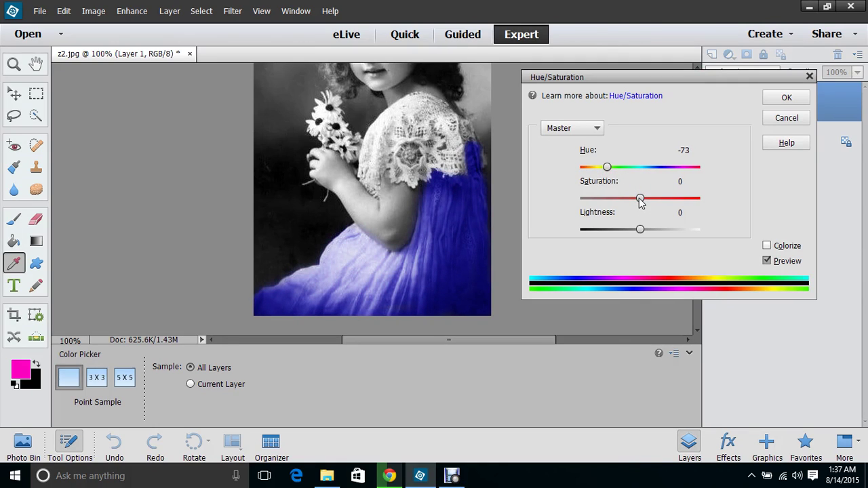
{"action": "left_click_drag", "start_coordinate": [639, 199], "coordinate": [617, 203]}
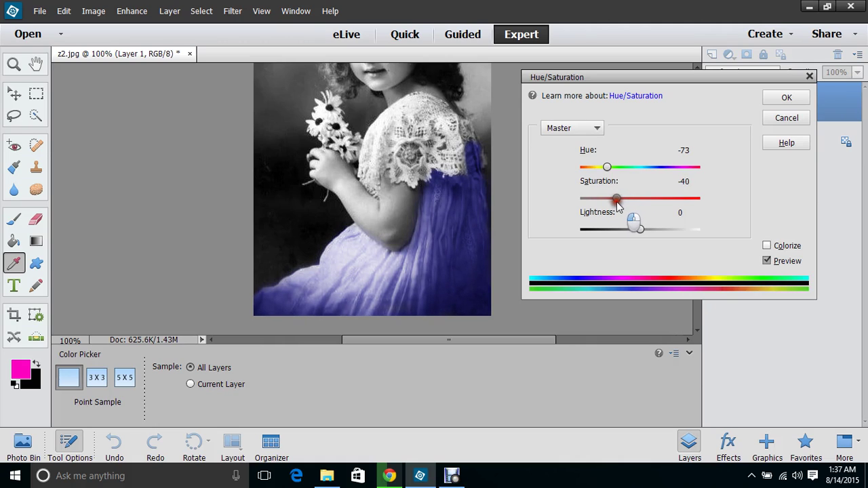
{"action": "left_click_drag", "start_coordinate": [641, 231], "coordinate": [652, 231]}
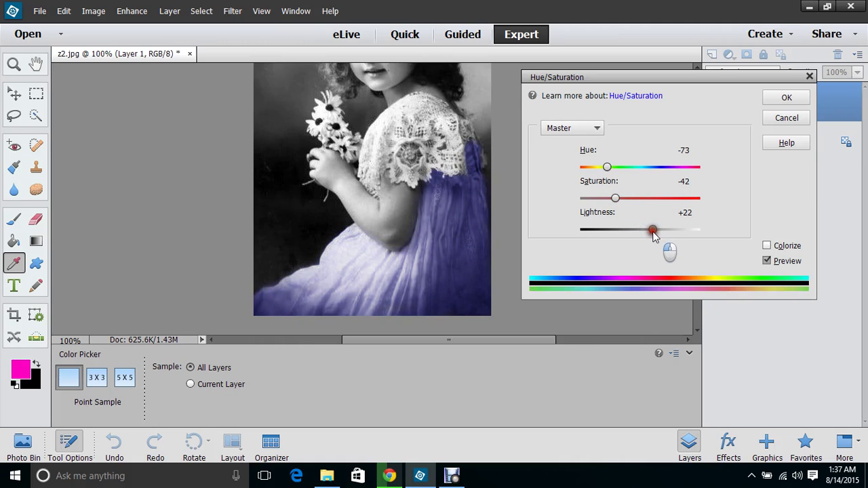
{"action": "left_click", "coordinate": [783, 98]}
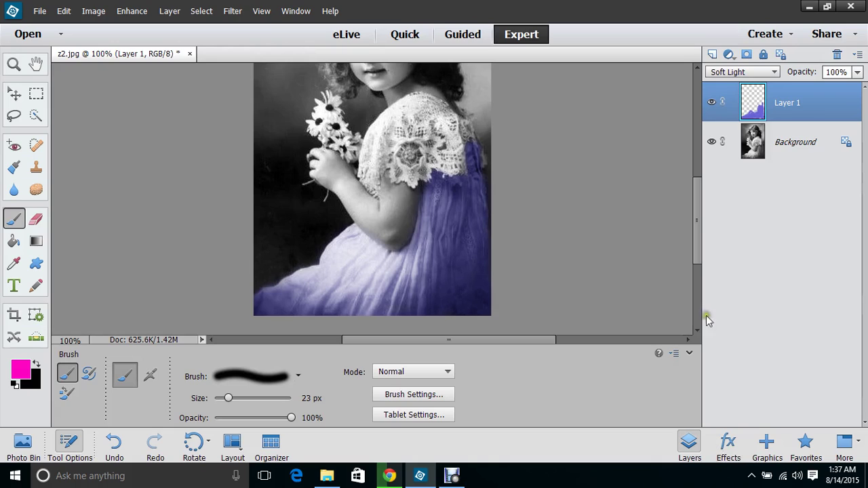
- Add a new Layer 2 set to Soft Light blending
{"action": "left_click", "coordinate": [712, 54]}
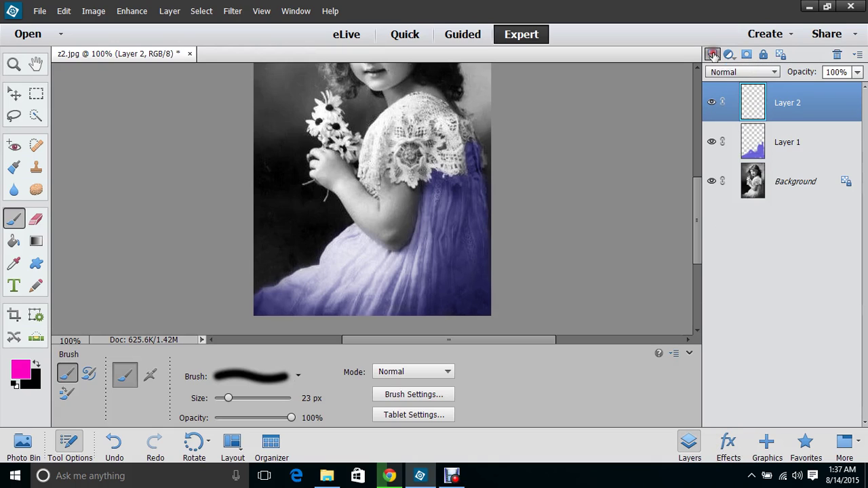
{"action": "left_click", "coordinate": [741, 72]}
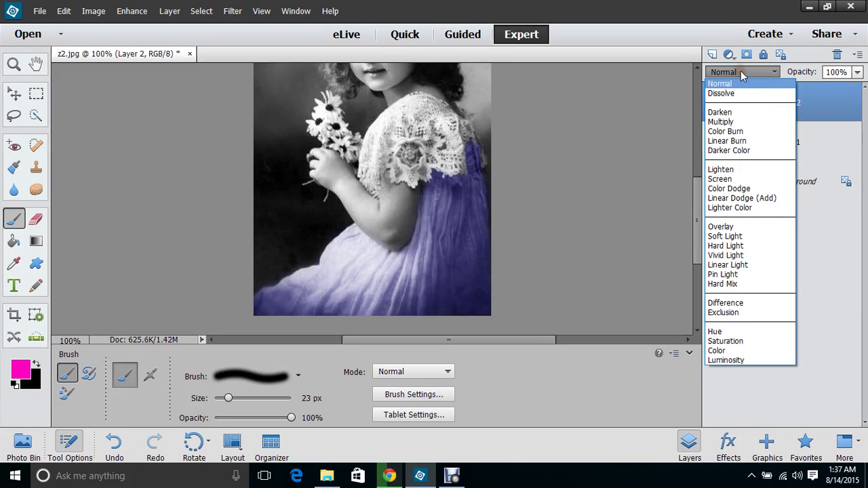
{"action": "left_click", "coordinate": [734, 237]}
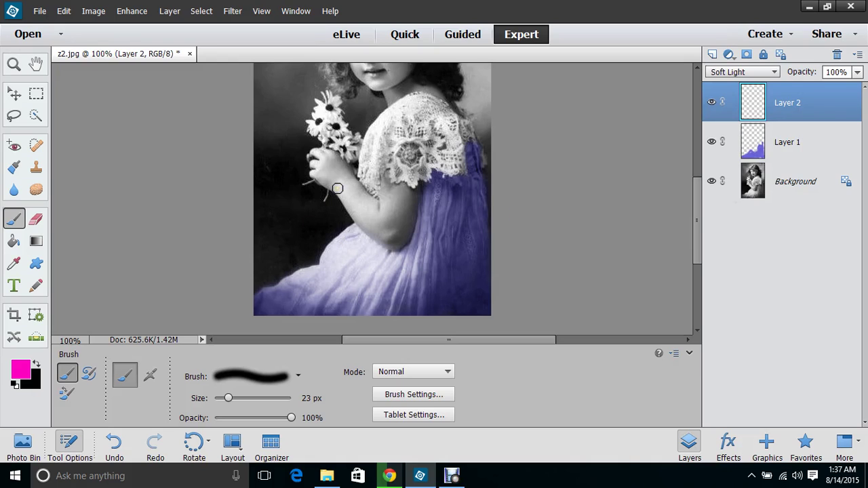
- Paint pink over the girl's hand, arm, shoulder, cheek and face up to the hairline
{"action": "mouse_move", "coordinate": [337, 187]}
{"action": "left_mouse_down"}
{"action": "mouse_move", "coordinate": [314, 149]}
{"action": "mouse_move", "coordinate": [335, 157]}
{"action": "mouse_move", "coordinate": [362, 197]}
{"action": "mouse_move", "coordinate": [385, 210]}
{"action": "mouse_move", "coordinate": [387, 174]}
{"action": "mouse_move", "coordinate": [395, 189]}
{"action": "mouse_move", "coordinate": [414, 190]}
{"action": "mouse_move", "coordinate": [395, 246]}
{"action": "mouse_move", "coordinate": [365, 225]}
{"action": "mouse_move", "coordinate": [325, 170]}
{"action": "mouse_move", "coordinate": [387, 229]}
{"action": "mouse_move", "coordinate": [373, 214]}
{"action": "mouse_move", "coordinate": [392, 216]}
{"action": "mouse_move", "coordinate": [390, 198]}
{"action": "mouse_move", "coordinate": [399, 201]}
{"action": "mouse_move", "coordinate": [395, 224]}
{"action": "mouse_move", "coordinate": [405, 205]}
{"action": "mouse_move", "coordinate": [392, 233]}
{"action": "left_mouse_up"}
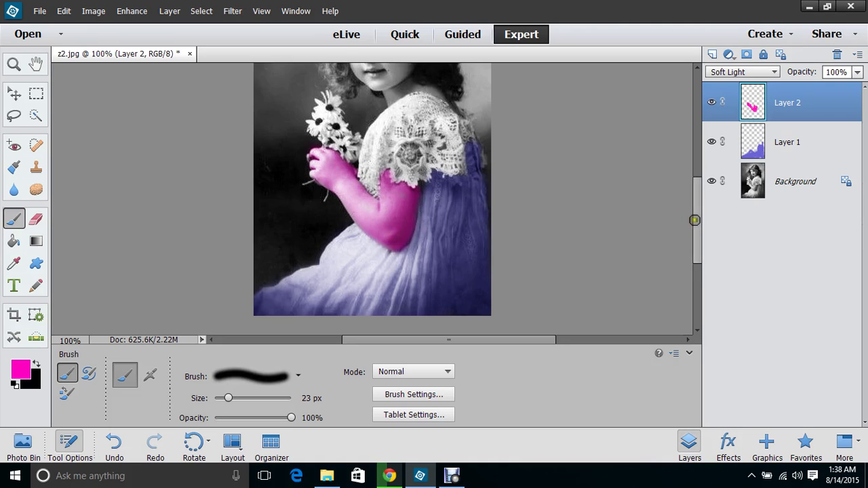
{"action": "left_click_drag", "start_coordinate": [700, 227], "coordinate": [701, 184]}
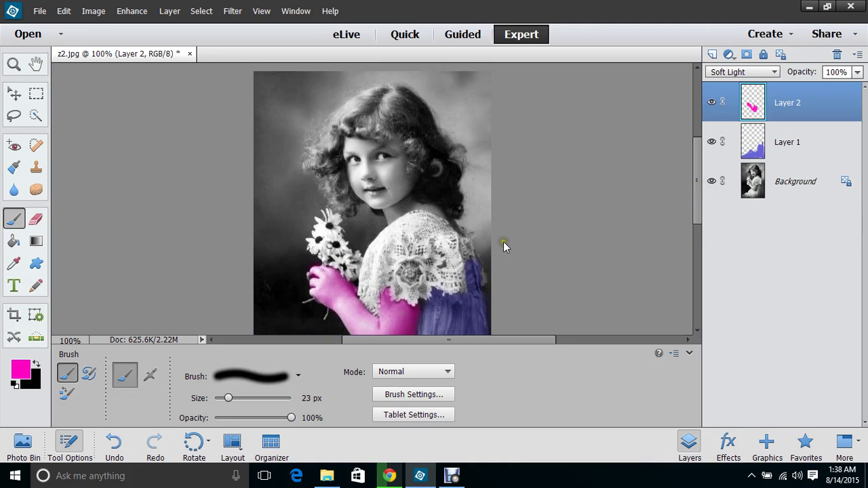
{"action": "mouse_move", "coordinate": [454, 225]}
{"action": "left_mouse_down"}
{"action": "mouse_move", "coordinate": [408, 199]}
{"action": "mouse_move", "coordinate": [387, 210]}
{"action": "mouse_move", "coordinate": [390, 219]}
{"action": "mouse_move", "coordinate": [415, 202]}
{"action": "mouse_move", "coordinate": [401, 161]}
{"action": "mouse_move", "coordinate": [370, 164]}
{"action": "mouse_move", "coordinate": [393, 175]}
{"action": "mouse_move", "coordinate": [385, 183]}
{"action": "mouse_move", "coordinate": [357, 179]}
{"action": "mouse_move", "coordinate": [351, 168]}
{"action": "mouse_move", "coordinate": [363, 167]}
{"action": "mouse_move", "coordinate": [360, 186]}
{"action": "mouse_move", "coordinate": [387, 197]}
{"action": "left_mouse_up"}
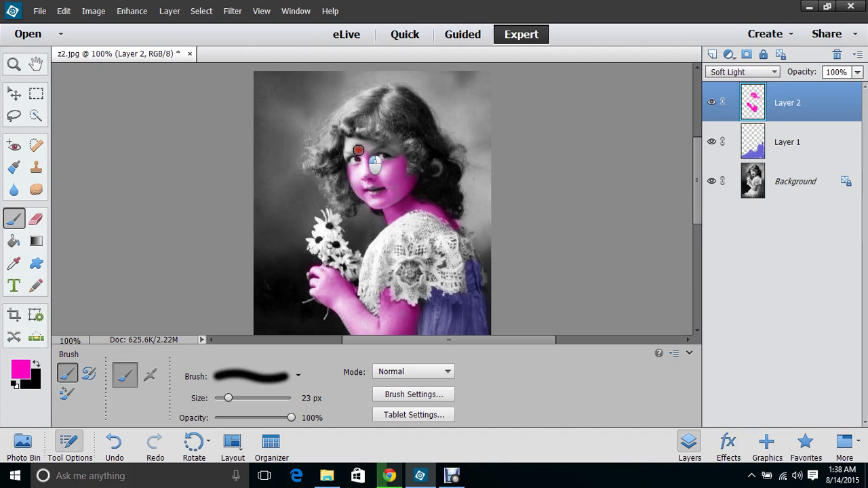
{"action": "mouse_move", "coordinate": [367, 160]}
{"action": "left_mouse_down"}
{"action": "mouse_move", "coordinate": [348, 153]}
{"action": "mouse_move", "coordinate": [350, 142]}
{"action": "mouse_move", "coordinate": [375, 146]}
{"action": "mouse_move", "coordinate": [371, 156]}
{"action": "mouse_move", "coordinate": [398, 164]}
{"action": "left_mouse_up"}
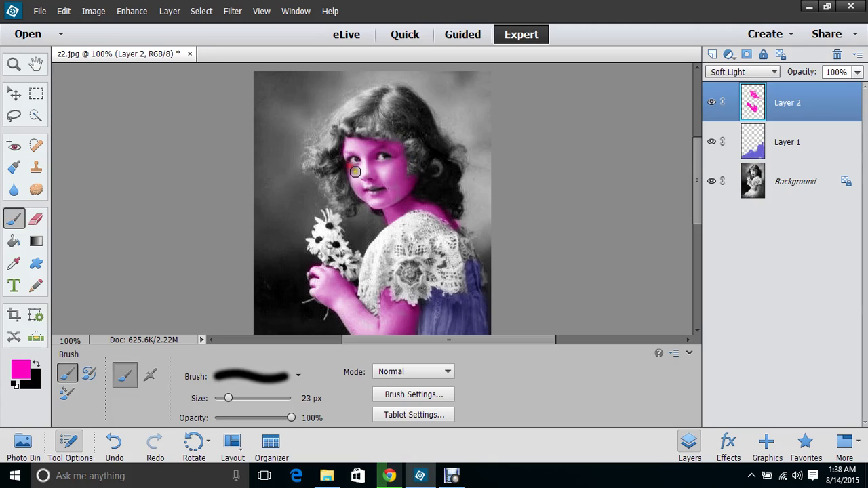
{"action": "left_click_drag", "start_coordinate": [379, 185], "coordinate": [395, 191]}
- Apply Hue/Saturation at Hue +60, Saturation -62, Lightness +4 to turn the skin paint peachy
{"action": "key", "text": "i"}
{"action": "key", "text": "ctrl+u"}
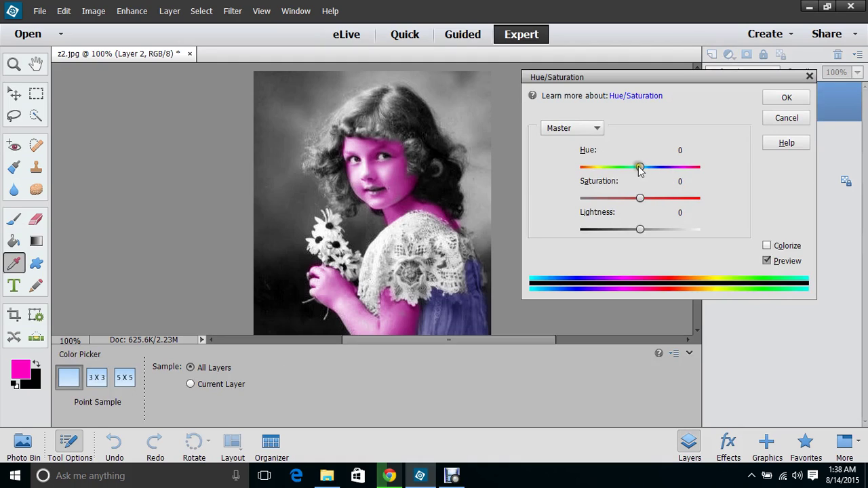
{"action": "left_click_drag", "start_coordinate": [640, 169], "coordinate": [674, 169]}
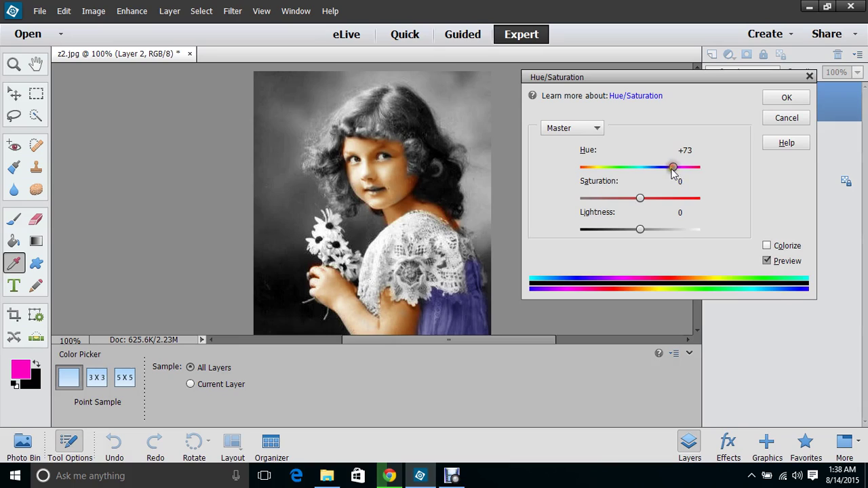
{"action": "left_click", "coordinate": [610, 198]}
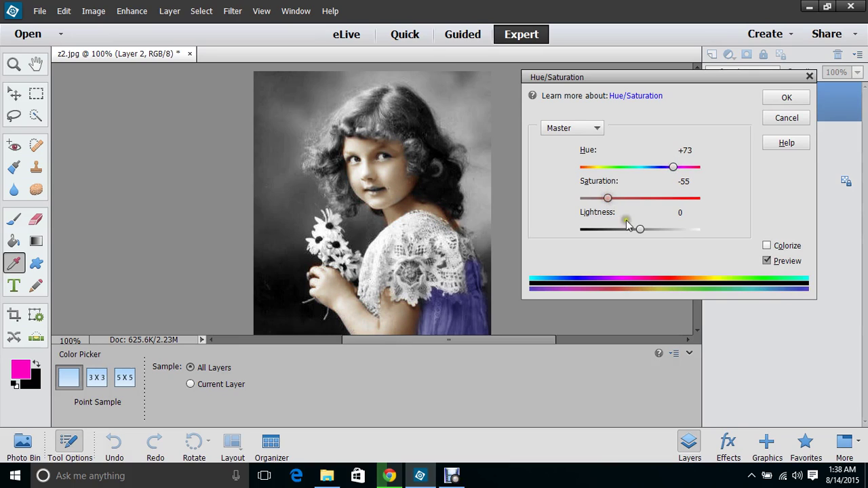
{"action": "mouse_move", "coordinate": [642, 231]}
{"action": "left_mouse_down"}
{"action": "mouse_move", "coordinate": [626, 230]}
{"action": "mouse_move", "coordinate": [646, 234]}
{"action": "left_mouse_up"}
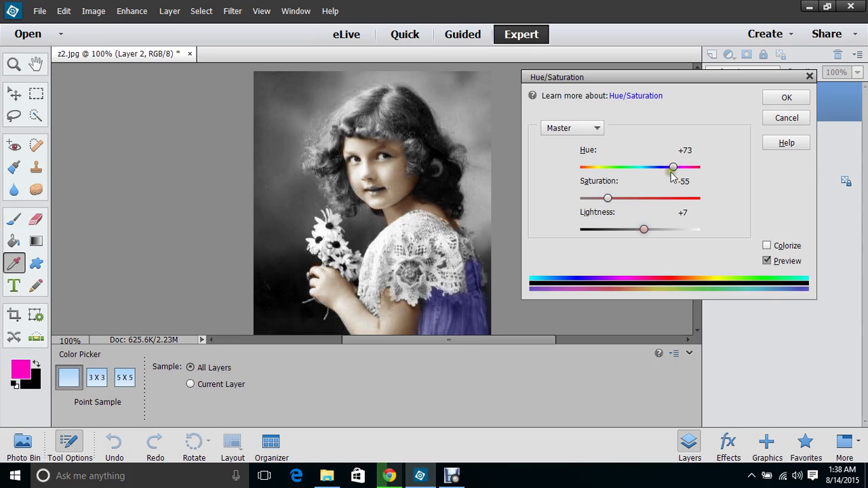
{"action": "left_click_drag", "start_coordinate": [669, 172], "coordinate": [672, 170]}
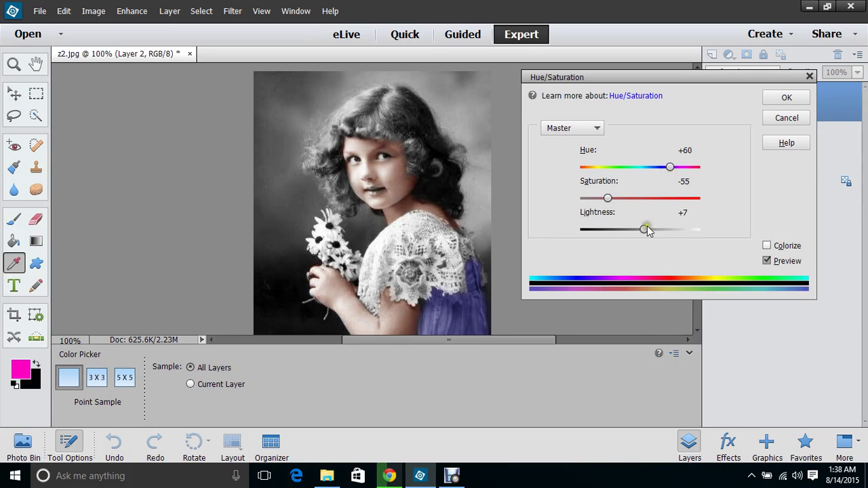
{"action": "left_click_drag", "start_coordinate": [647, 230], "coordinate": [642, 230]}
{"action": "left_click_drag", "start_coordinate": [609, 199], "coordinate": [604, 198]}
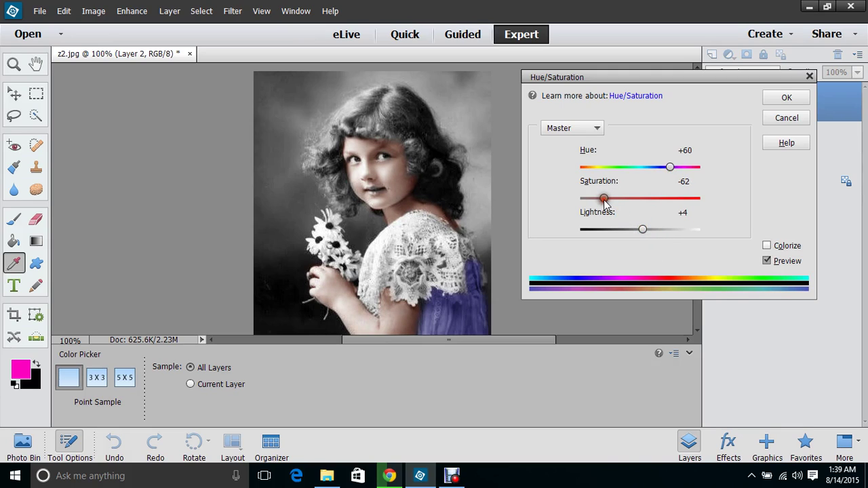
{"action": "left_click", "coordinate": [784, 97]}
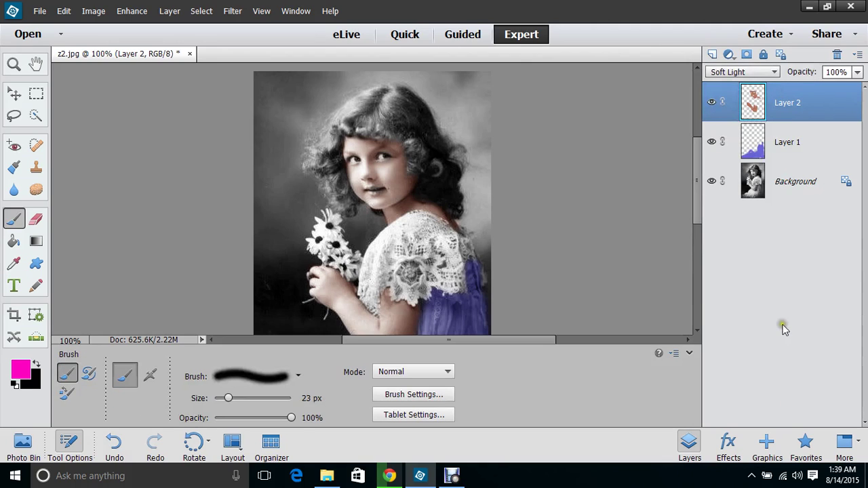
- Add a new Layer 3 above Layer 2 with Soft Light blend mode
{"action": "left_click", "coordinate": [711, 54]}
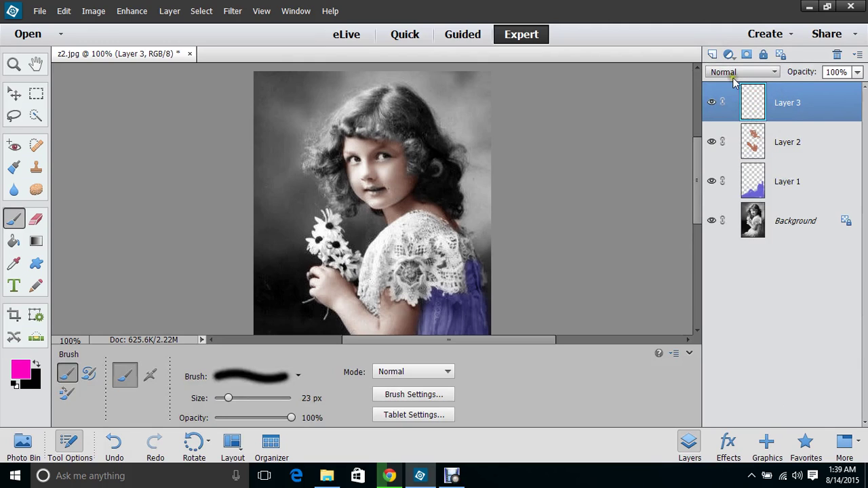
{"action": "left_click", "coordinate": [732, 71]}
{"action": "left_click", "coordinate": [732, 236]}
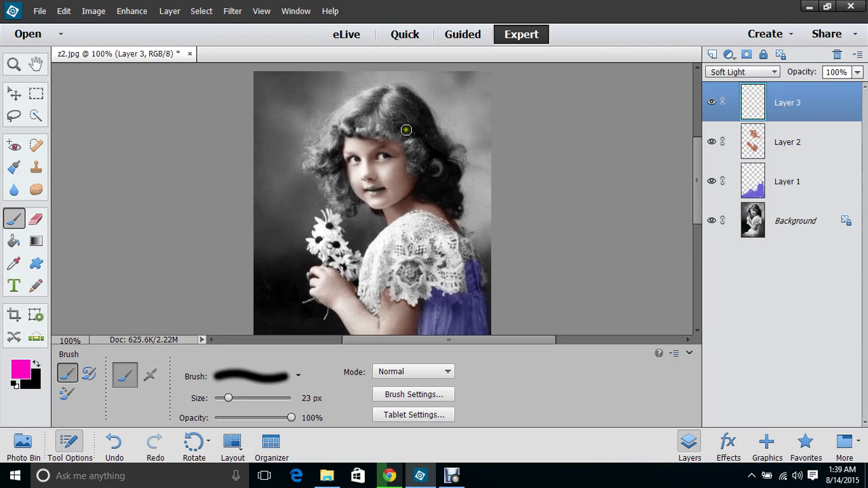
- Paint magenta over the girl's curly hair, covering its left, top, lower and right sides
{"action": "mouse_move", "coordinate": [413, 144]}
{"action": "left_mouse_down"}
{"action": "mouse_move", "coordinate": [414, 160]}
{"action": "mouse_move", "coordinate": [425, 166]}
{"action": "mouse_move", "coordinate": [415, 165]}
{"action": "mouse_move", "coordinate": [421, 153]}
{"action": "mouse_move", "coordinate": [410, 140]}
{"action": "mouse_move", "coordinate": [358, 129]}
{"action": "mouse_move", "coordinate": [381, 112]}
{"action": "mouse_move", "coordinate": [375, 122]}
{"action": "mouse_move", "coordinate": [395, 130]}
{"action": "mouse_move", "coordinate": [384, 106]}
{"action": "mouse_move", "coordinate": [405, 102]}
{"action": "mouse_move", "coordinate": [423, 111]}
{"action": "mouse_move", "coordinate": [440, 147]}
{"action": "mouse_move", "coordinate": [420, 124]}
{"action": "mouse_move", "coordinate": [409, 130]}
{"action": "mouse_move", "coordinate": [404, 115]}
{"action": "mouse_move", "coordinate": [434, 159]}
{"action": "mouse_move", "coordinate": [433, 187]}
{"action": "mouse_move", "coordinate": [422, 184]}
{"action": "mouse_move", "coordinate": [452, 204]}
{"action": "mouse_move", "coordinate": [454, 183]}
{"action": "mouse_move", "coordinate": [422, 136]}
{"action": "left_mouse_up"}
{"action": "mouse_move", "coordinate": [395, 105]}
{"action": "left_mouse_down"}
{"action": "mouse_move", "coordinate": [360, 107]}
{"action": "mouse_move", "coordinate": [347, 127]}
{"action": "mouse_move", "coordinate": [341, 120]}
{"action": "mouse_move", "coordinate": [363, 99]}
{"action": "mouse_move", "coordinate": [386, 94]}
{"action": "left_mouse_up"}
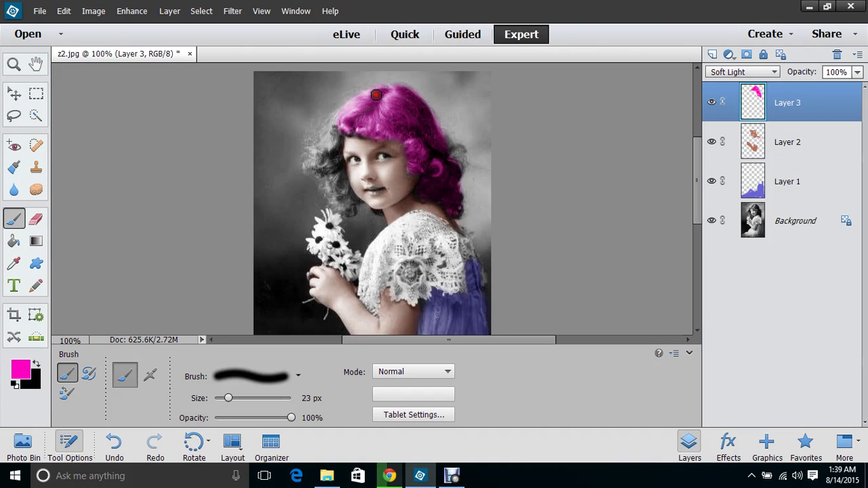
{"action": "left_click_drag", "start_coordinate": [448, 150], "coordinate": [400, 138]}
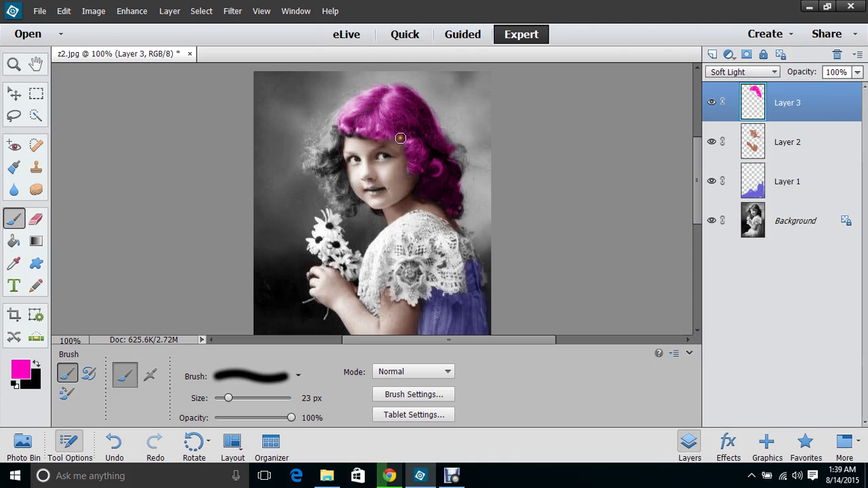
{"action": "mouse_move", "coordinate": [343, 116]}
{"action": "left_mouse_down"}
{"action": "mouse_move", "coordinate": [310, 166]}
{"action": "mouse_move", "coordinate": [336, 164]}
{"action": "mouse_move", "coordinate": [335, 140]}
{"action": "mouse_move", "coordinate": [330, 158]}
{"action": "mouse_move", "coordinate": [317, 160]}
{"action": "mouse_move", "coordinate": [331, 181]}
{"action": "mouse_move", "coordinate": [338, 169]}
{"action": "mouse_move", "coordinate": [354, 201]}
{"action": "mouse_move", "coordinate": [345, 194]}
{"action": "mouse_move", "coordinate": [350, 211]}
{"action": "mouse_move", "coordinate": [330, 192]}
{"action": "left_mouse_up"}
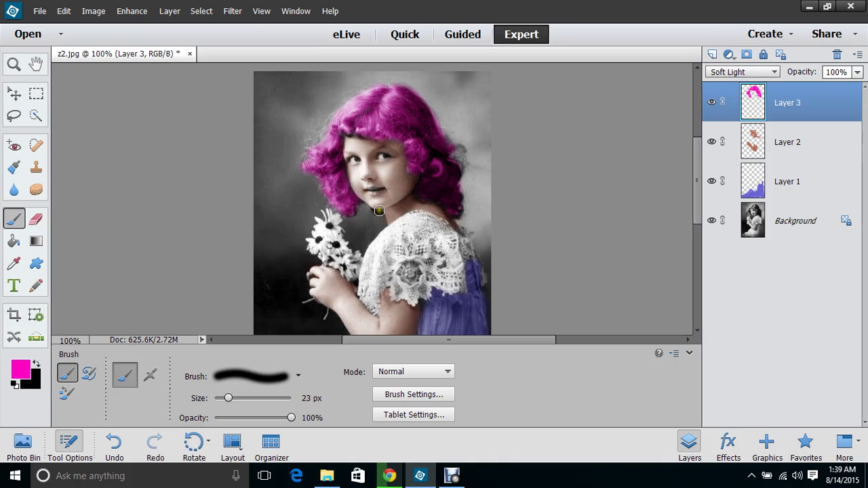
{"action": "left_click_drag", "start_coordinate": [349, 201], "coordinate": [352, 211]}
{"action": "left_click_drag", "start_coordinate": [335, 139], "coordinate": [356, 132]}
{"action": "mouse_move", "coordinate": [423, 154]}
{"action": "left_mouse_down"}
{"action": "mouse_move", "coordinate": [430, 186]}
{"action": "mouse_move", "coordinate": [432, 176]}
{"action": "left_mouse_up"}
{"action": "left_click_drag", "start_coordinate": [457, 149], "coordinate": [474, 214]}
- Apply Hue/Saturation to the hair layer at Hue +84, Saturation -58, Lightness +12
{"action": "key", "text": "ctrl+u"}
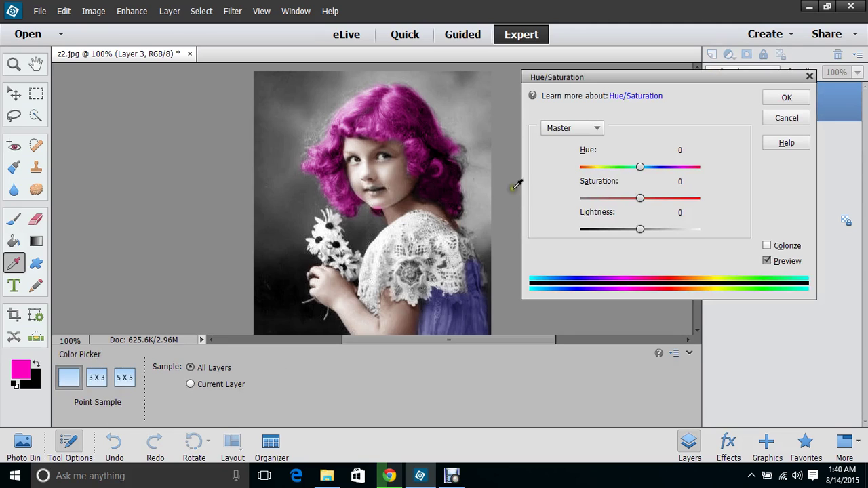
{"action": "left_click_drag", "start_coordinate": [674, 171], "coordinate": [676, 171]}
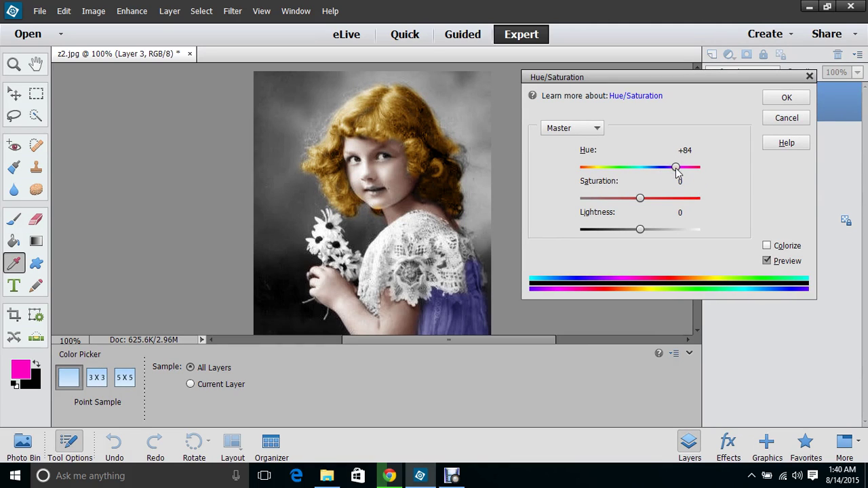
{"action": "left_click_drag", "start_coordinate": [640, 197], "coordinate": [606, 202]}
{"action": "mouse_move", "coordinate": [642, 232]}
{"action": "left_mouse_down"}
{"action": "mouse_move", "coordinate": [623, 233]}
{"action": "mouse_move", "coordinate": [655, 236]}
{"action": "mouse_move", "coordinate": [648, 234]}
{"action": "left_mouse_up"}
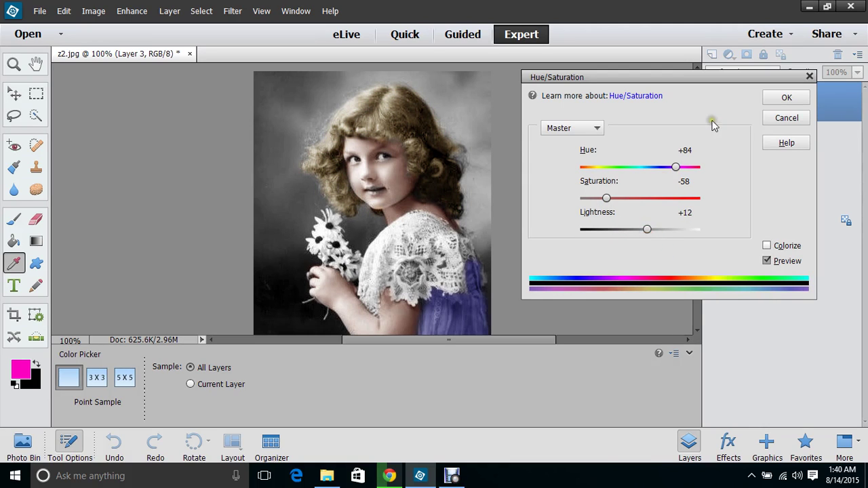
{"action": "left_click", "coordinate": [783, 99]}
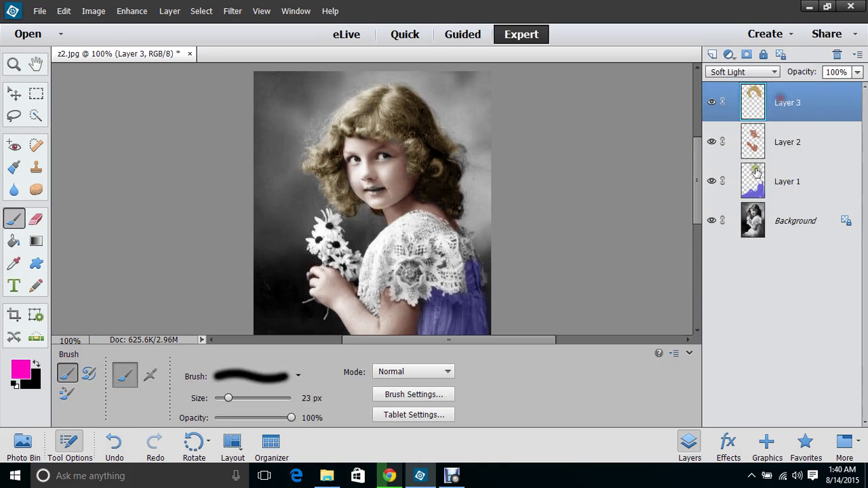
- Add a new Layer 4 above Layer 3 with Soft Light blend mode
{"action": "left_click", "coordinate": [712, 55]}
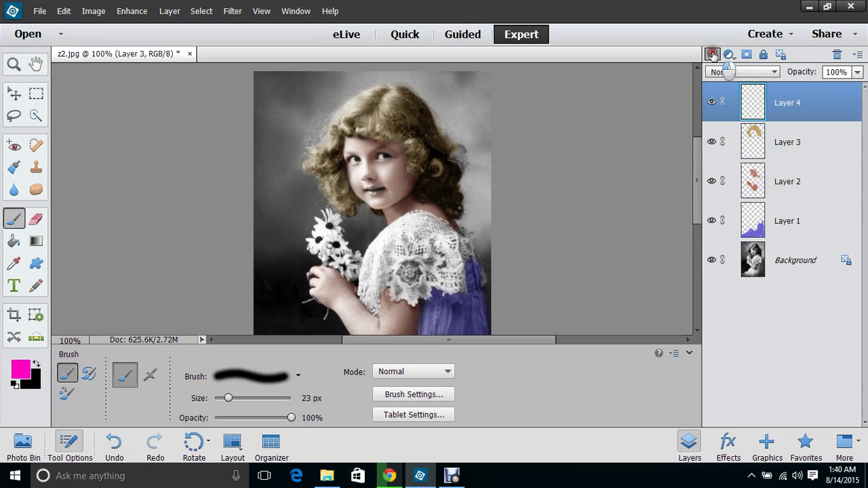
{"action": "left_click", "coordinate": [734, 73]}
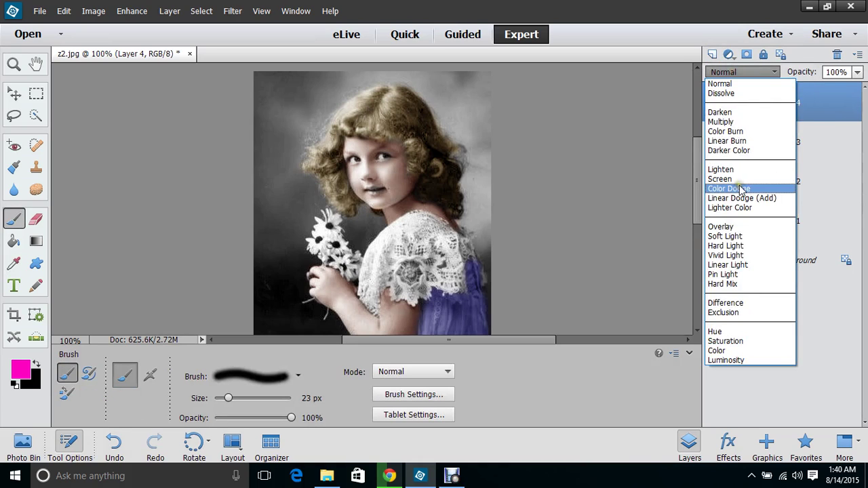
{"action": "left_click", "coordinate": [732, 236]}
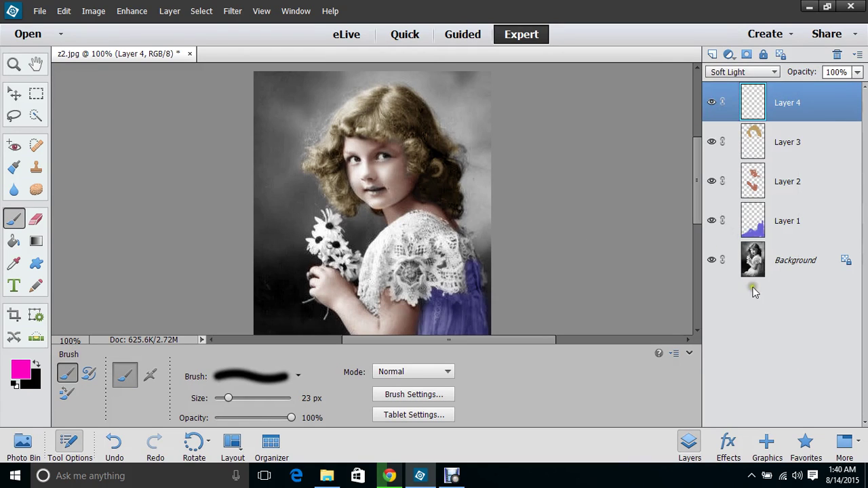
- Zoom to 200% and paint the lips magenta with a 13 px brush
{"action": "left_click", "coordinate": [263, 12]}
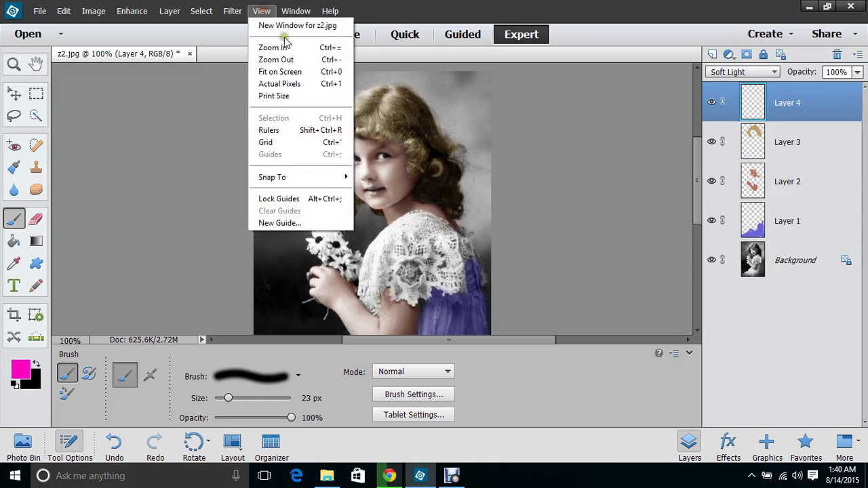
{"action": "left_click", "coordinate": [285, 47]}
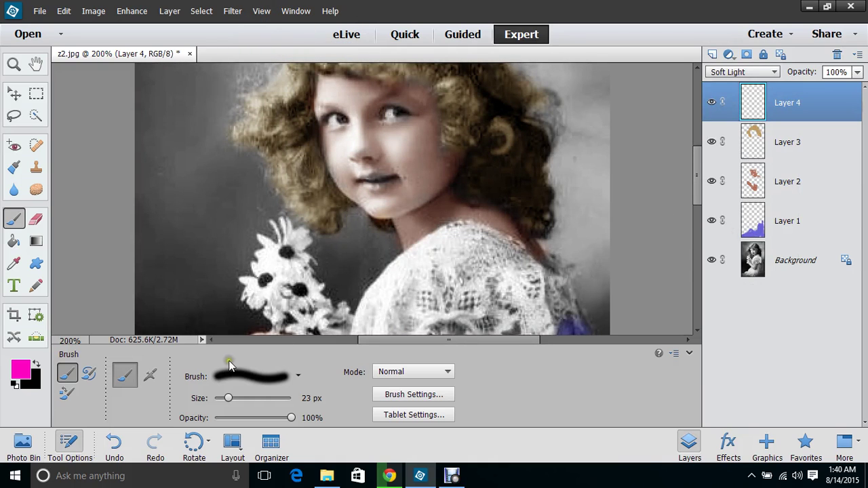
{"action": "left_click_drag", "start_coordinate": [228, 402], "coordinate": [221, 402]}
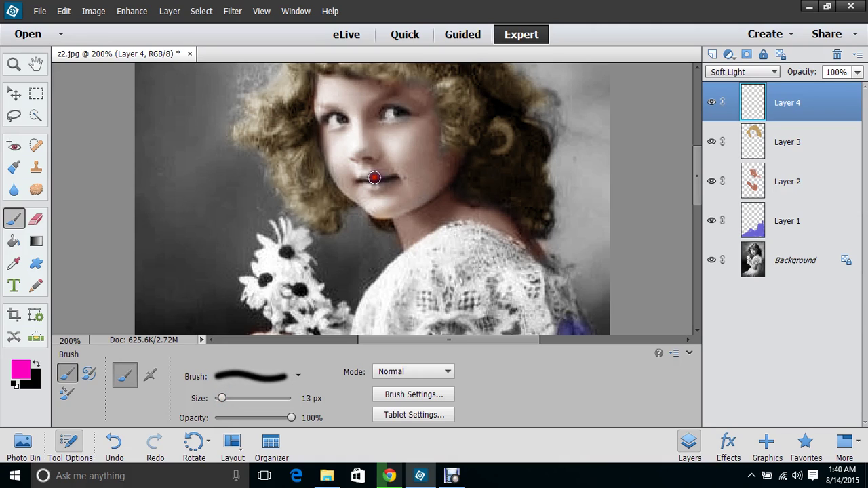
{"action": "mouse_move", "coordinate": [374, 178]}
{"action": "left_mouse_down"}
{"action": "mouse_move", "coordinate": [361, 179]}
{"action": "mouse_move", "coordinate": [383, 181]}
{"action": "left_mouse_up"}
{"action": "left_click", "coordinate": [371, 180]}
- Apply Hue/Saturation to the lips at Hue +24, Saturation -36, Lightness -52
{"action": "key", "text": "ctrl+u"}
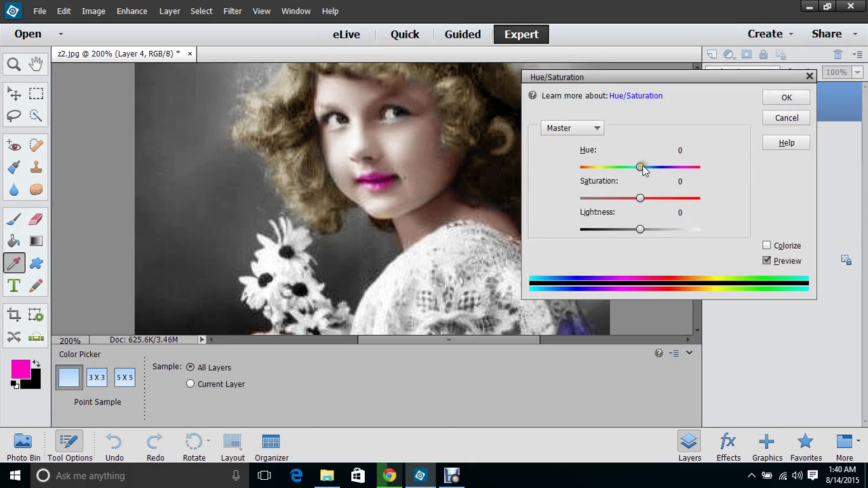
{"action": "left_click_drag", "start_coordinate": [640, 167], "coordinate": [667, 186]}
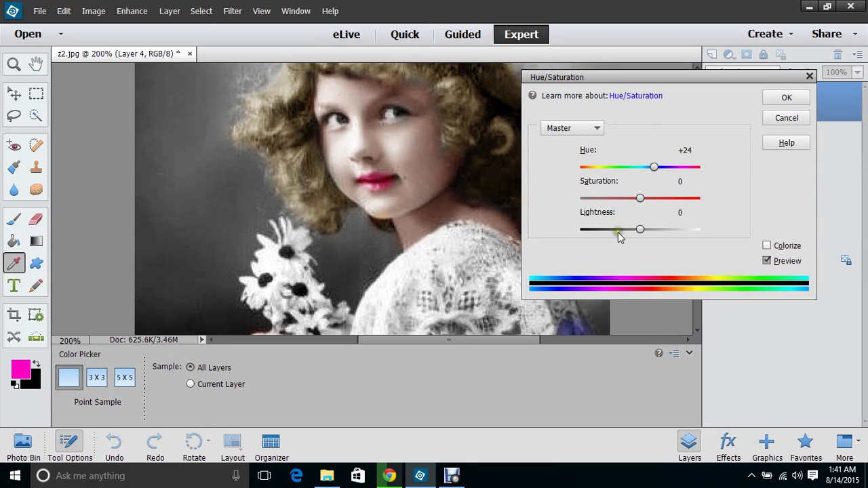
{"action": "left_click_drag", "start_coordinate": [618, 231], "coordinate": [610, 232]}
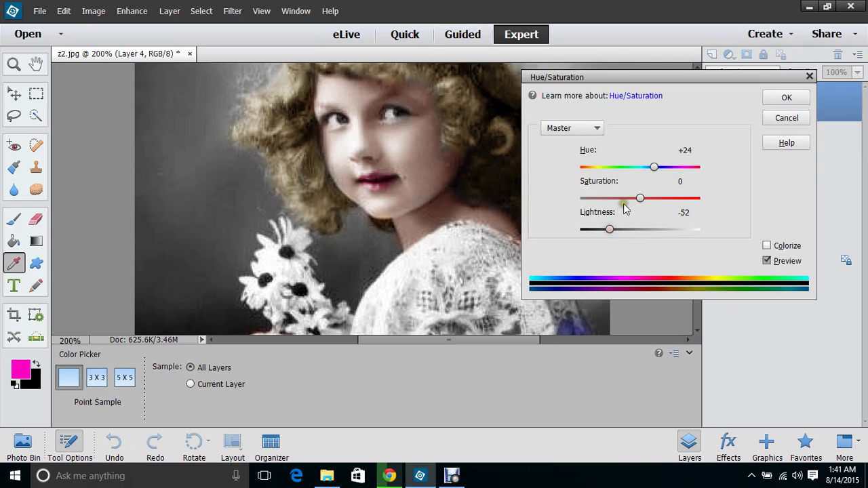
{"action": "left_click_drag", "start_coordinate": [639, 198], "coordinate": [620, 198]}
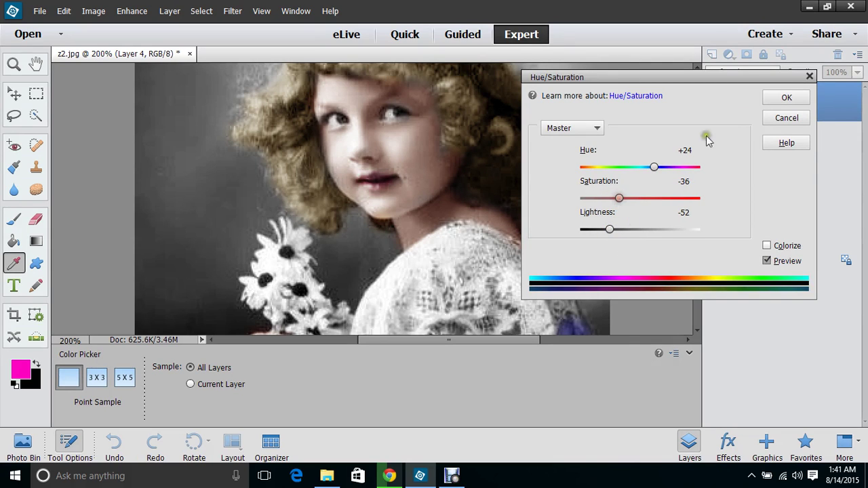
{"action": "left_click", "coordinate": [785, 97]}
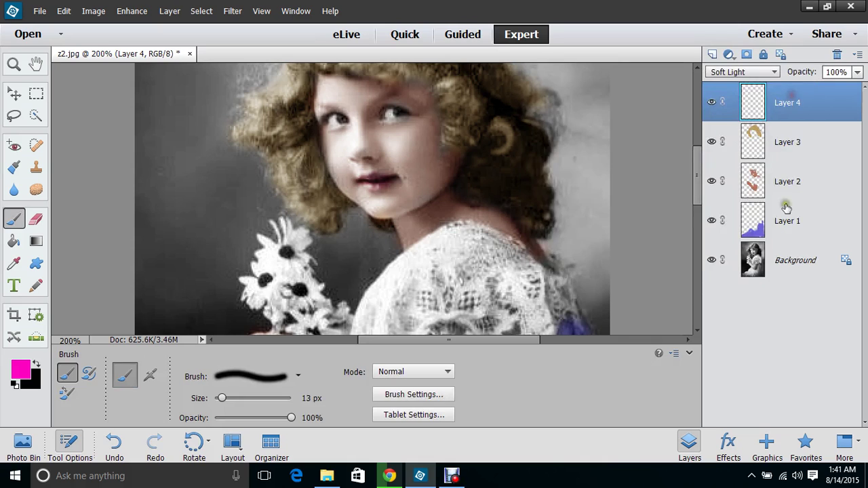
- Add a new Layer 5 above Layer 4 with Soft Light blend mode
{"action": "left_click", "coordinate": [712, 57]}
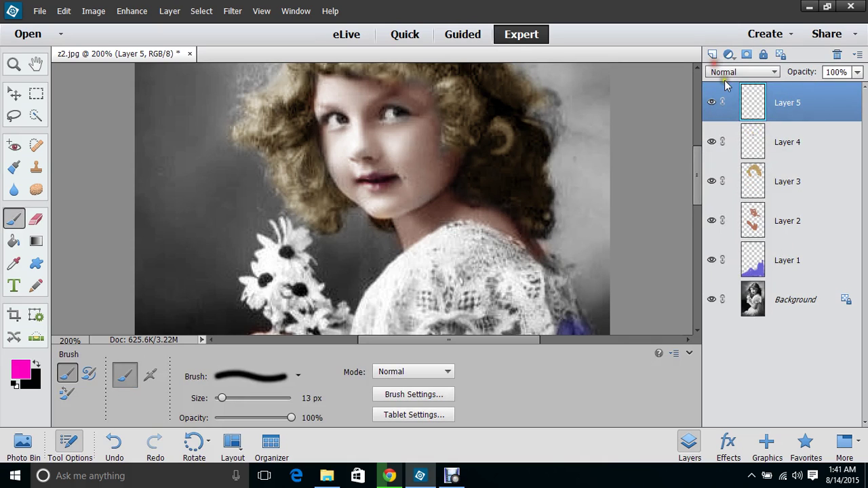
{"action": "left_click", "coordinate": [723, 72]}
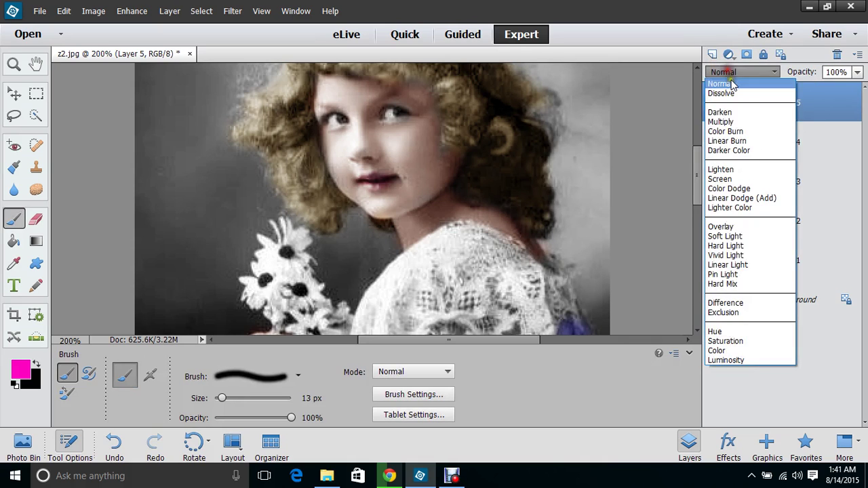
{"action": "left_click", "coordinate": [746, 236]}
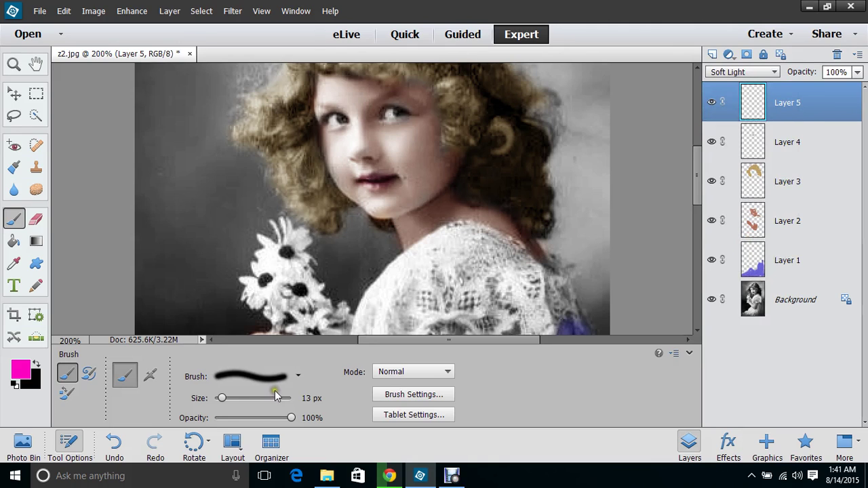
- Paint pink blush on one cheek with a 42 px brush, the other at 30 px
{"action": "left_click_drag", "start_coordinate": [222, 399], "coordinate": [242, 404]}
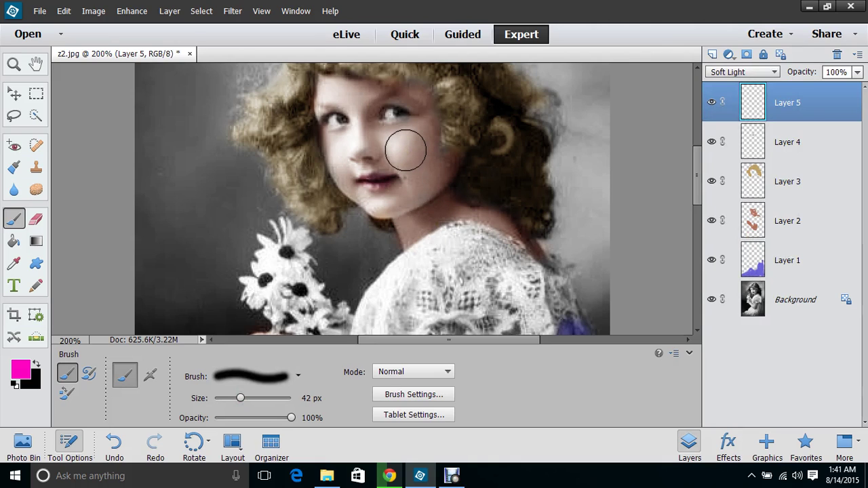
{"action": "mouse_move", "coordinate": [403, 145]}
{"action": "left_mouse_down"}
{"action": "mouse_move", "coordinate": [413, 140]}
{"action": "mouse_move", "coordinate": [399, 150]}
{"action": "left_mouse_up"}
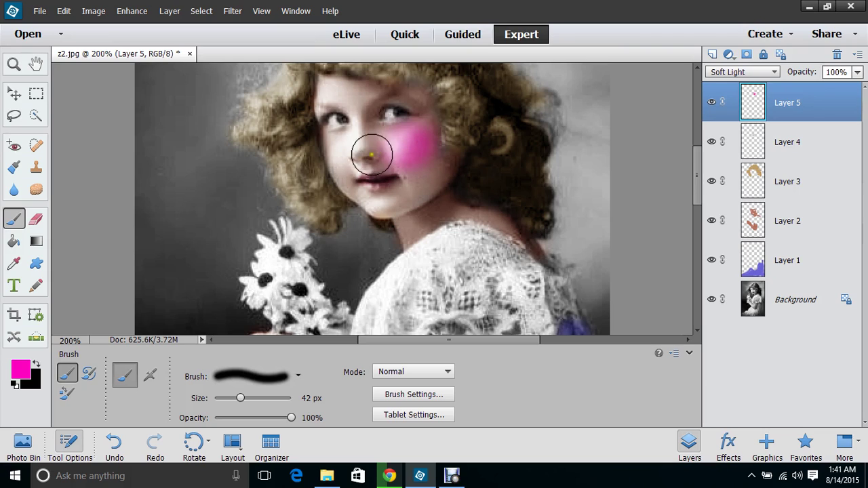
{"action": "left_click_drag", "start_coordinate": [240, 398], "coordinate": [232, 398]}
{"action": "mouse_move", "coordinate": [346, 170]}
{"action": "left_mouse_down"}
{"action": "mouse_move", "coordinate": [335, 148]}
{"action": "mouse_move", "coordinate": [354, 192]}
{"action": "left_mouse_up"}
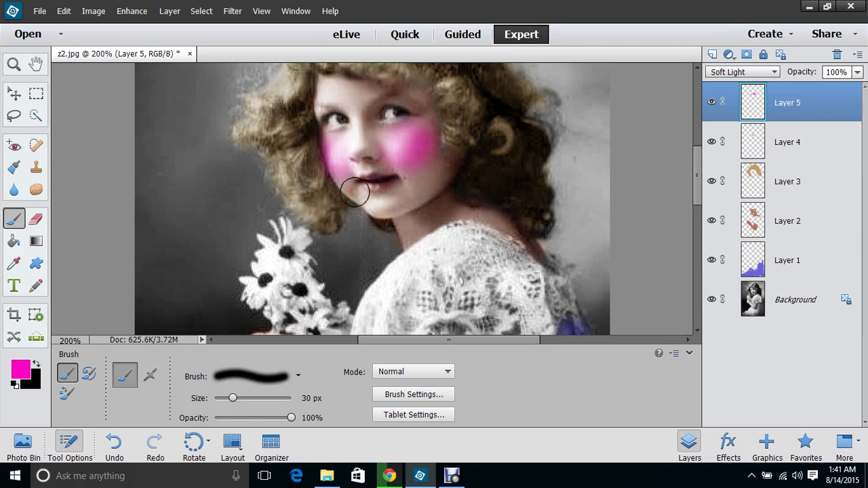
{"action": "key", "text": "ctrl+u"}
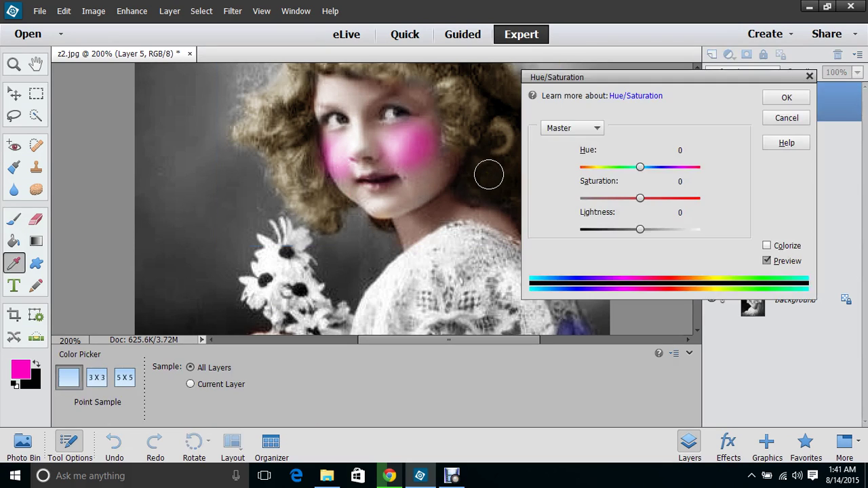
- Shift the blush hue to about +16, adjust its lightness, and set Layer 5 opacity to 71%
{"action": "left_click_drag", "start_coordinate": [643, 171], "coordinate": [607, 198]}
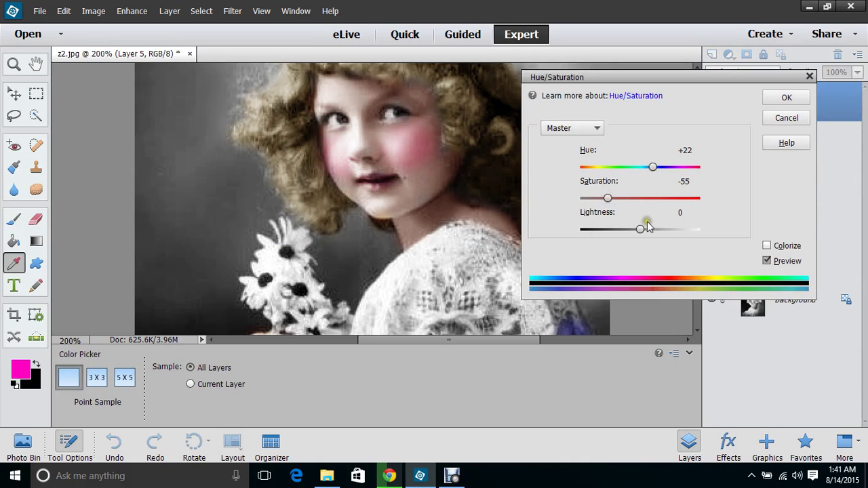
{"action": "left_click_drag", "start_coordinate": [641, 230], "coordinate": [657, 234]}
{"action": "left_click_drag", "start_coordinate": [653, 173], "coordinate": [650, 171]}
{"action": "left_click", "coordinate": [780, 99]}
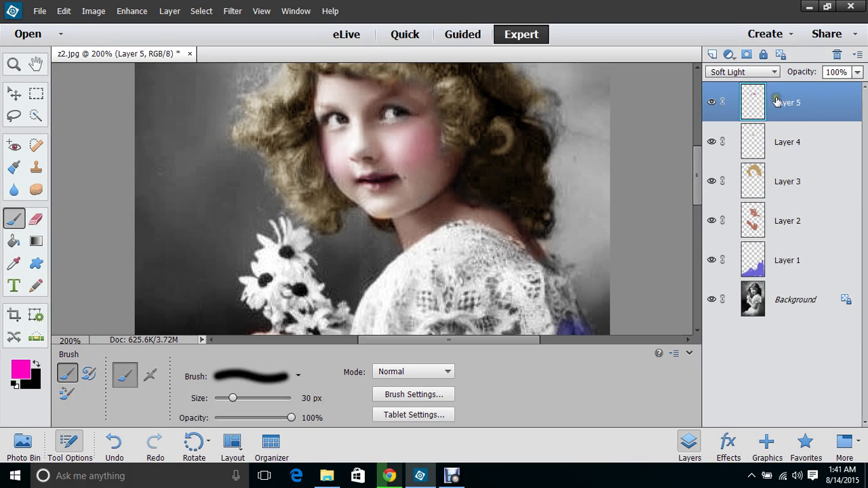
{"action": "left_click", "coordinate": [857, 73]}
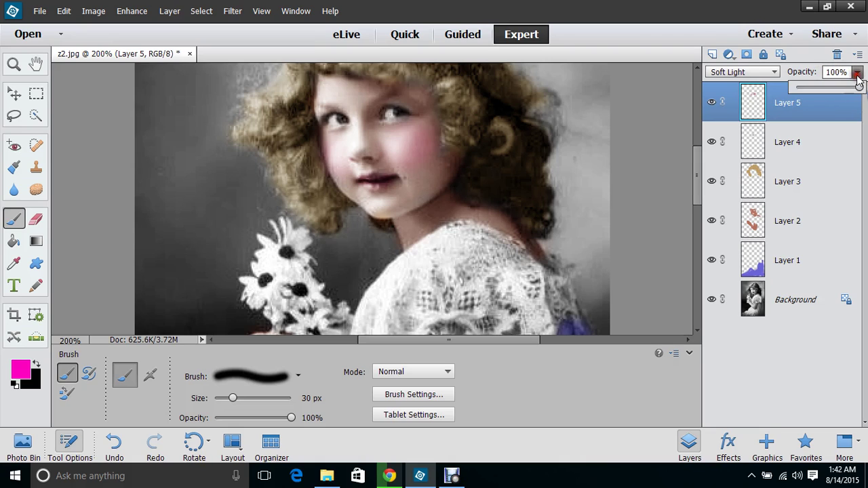
{"action": "left_click_drag", "start_coordinate": [859, 87], "coordinate": [841, 88]}
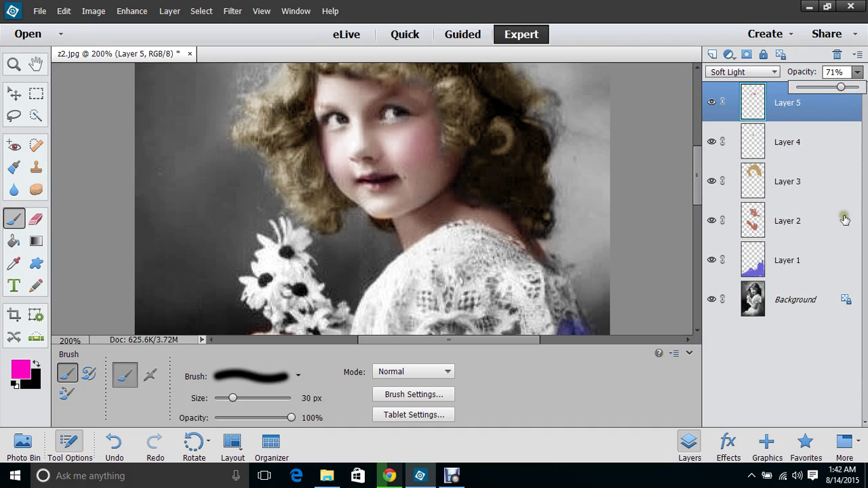
- Add a new Layer 6 above Layer 5 with Soft Light blend mode
{"action": "left_click", "coordinate": [711, 54]}
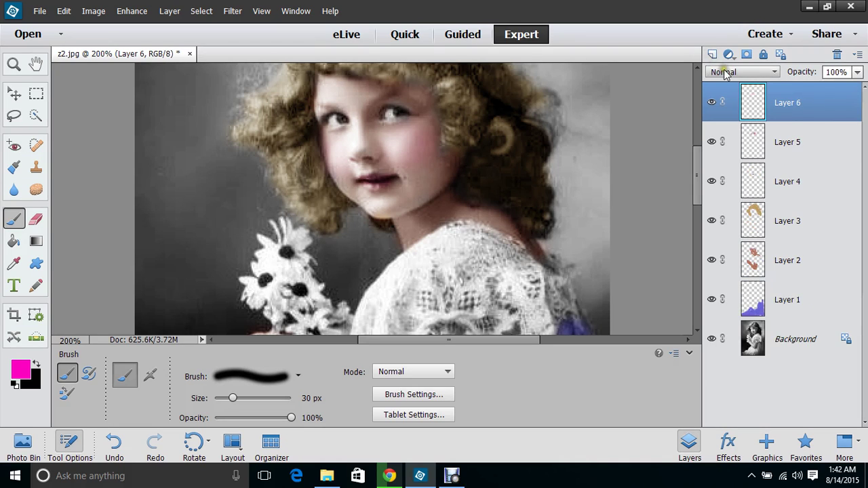
{"action": "left_click", "coordinate": [719, 71]}
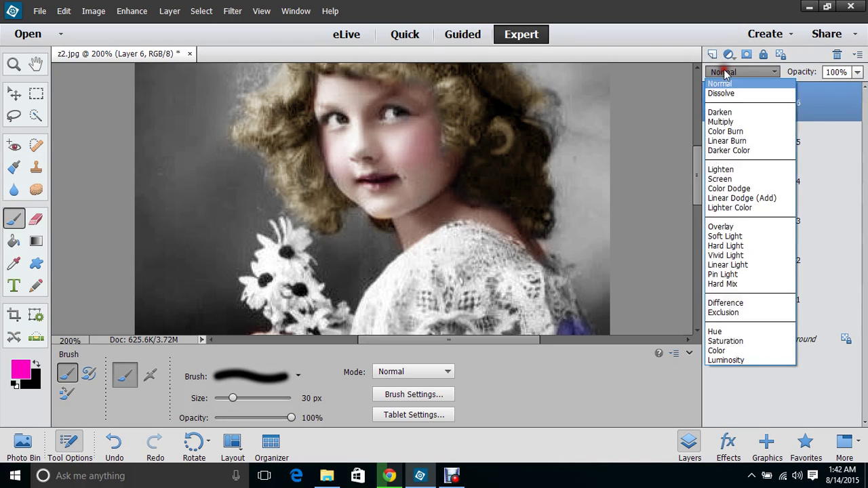
{"action": "left_click", "coordinate": [736, 235]}
{"action": "left_click_drag", "start_coordinate": [698, 191], "coordinate": [701, 221]}
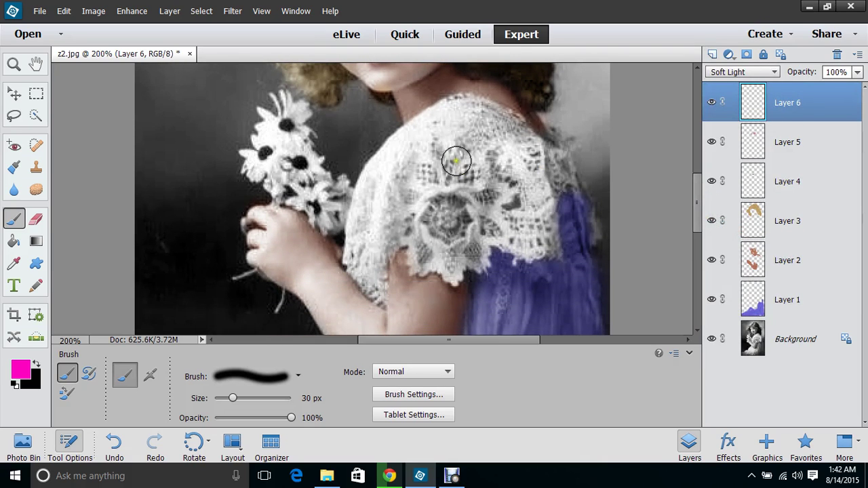
- Paint the bouquet's daisies magenta with a 19 px brush
{"action": "left_click_drag", "start_coordinate": [233, 398], "coordinate": [225, 400]}
{"action": "left_click_drag", "start_coordinate": [274, 165], "coordinate": [280, 161]}
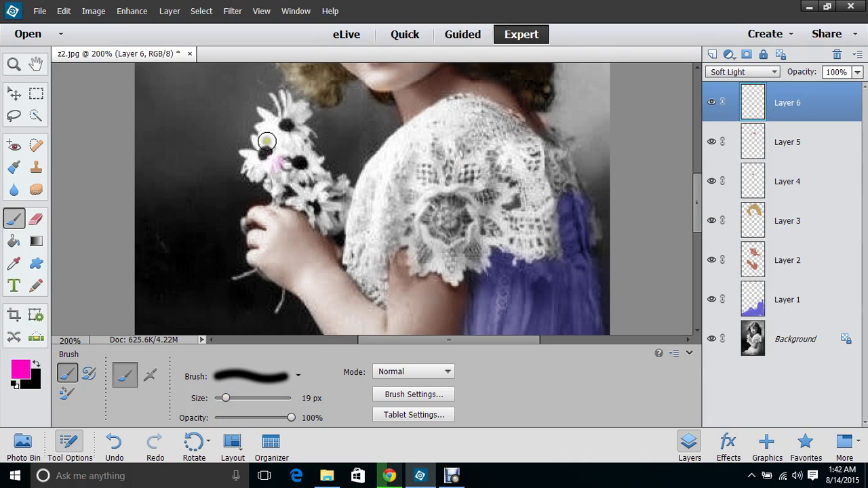
{"action": "mouse_move", "coordinate": [271, 167]}
{"action": "left_mouse_down"}
{"action": "mouse_move", "coordinate": [247, 157]}
{"action": "mouse_move", "coordinate": [264, 126]}
{"action": "mouse_move", "coordinate": [272, 128]}
{"action": "mouse_move", "coordinate": [266, 117]}
{"action": "mouse_move", "coordinate": [282, 139]}
{"action": "mouse_move", "coordinate": [295, 141]}
{"action": "mouse_move", "coordinate": [277, 181]}
{"action": "mouse_move", "coordinate": [312, 177]}
{"action": "mouse_move", "coordinate": [300, 110]}
{"action": "mouse_move", "coordinate": [280, 99]}
{"action": "left_mouse_up"}
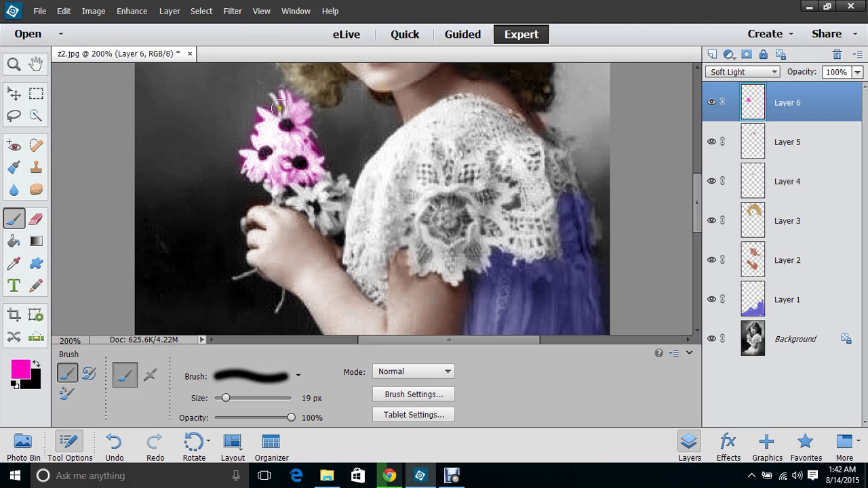
{"action": "mouse_move", "coordinate": [328, 182]}
{"action": "left_mouse_down"}
{"action": "mouse_move", "coordinate": [344, 192]}
{"action": "mouse_move", "coordinate": [332, 228]}
{"action": "mouse_move", "coordinate": [327, 189]}
{"action": "mouse_move", "coordinate": [304, 193]}
{"action": "mouse_move", "coordinate": [333, 234]}
{"action": "mouse_move", "coordinate": [329, 215]}
{"action": "mouse_move", "coordinate": [263, 183]}
{"action": "mouse_move", "coordinate": [339, 215]}
{"action": "left_mouse_up"}
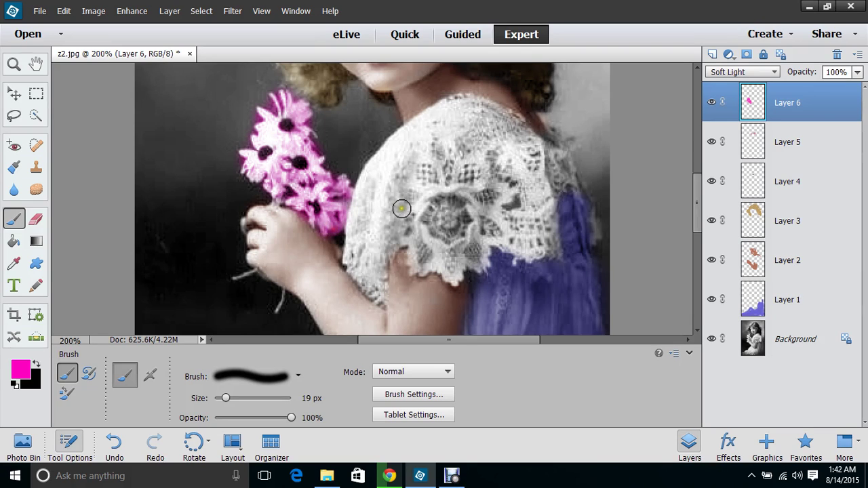
- Recolour the daisies with Hue/Saturation at Hue +84 and Lightness -45
{"action": "key", "text": "ctrl+u"}
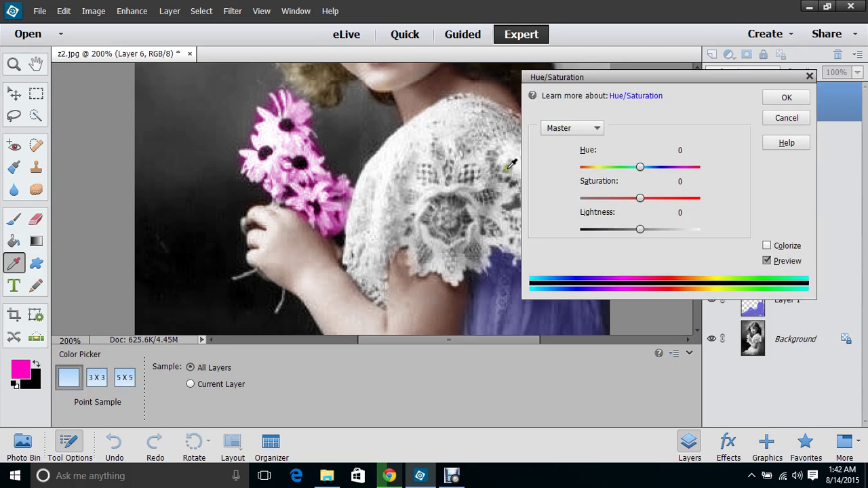
{"action": "left_click_drag", "start_coordinate": [668, 172], "coordinate": [676, 170]}
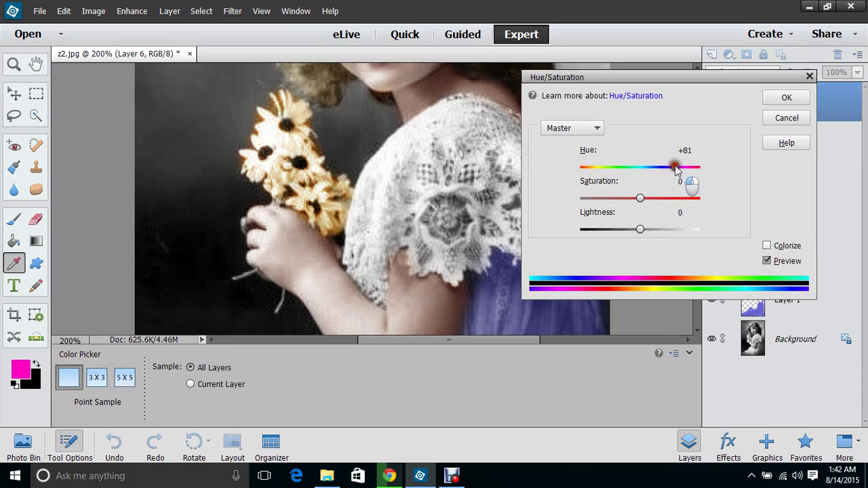
{"action": "left_click", "coordinate": [614, 229]}
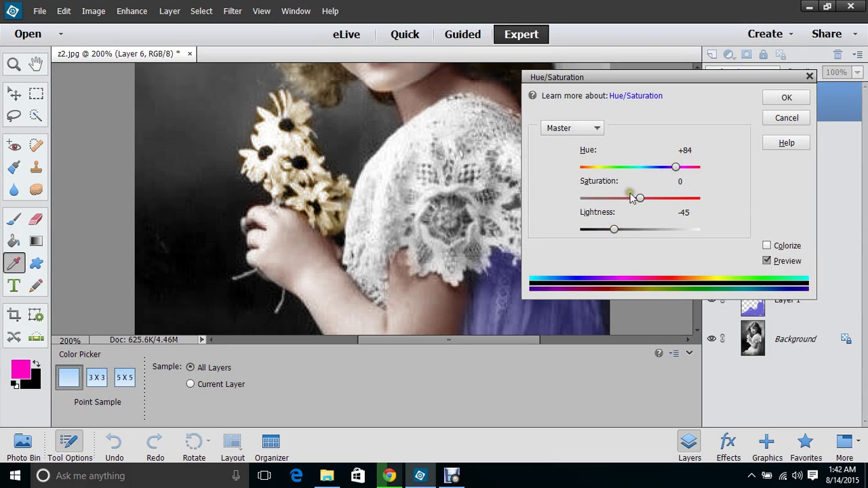
{"action": "left_click_drag", "start_coordinate": [642, 200], "coordinate": [661, 210]}
{"action": "left_click", "coordinate": [787, 97]}
{"action": "key", "text": "b"}
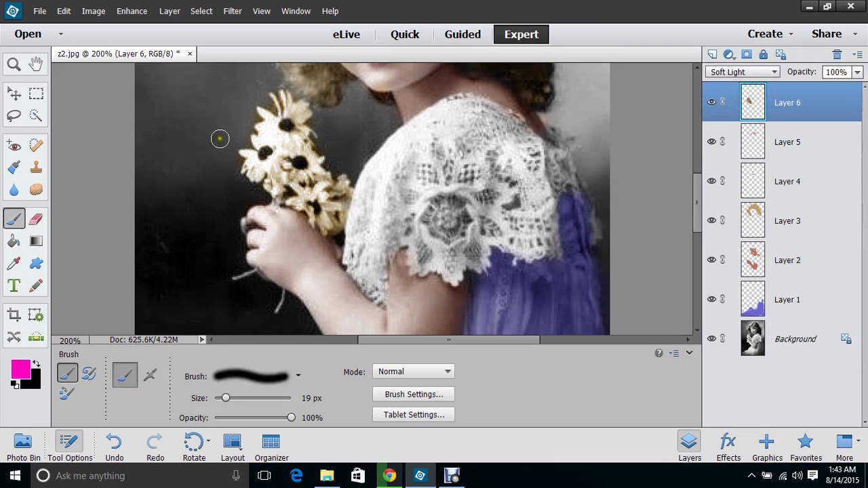
- Erase excess tint from the daisy petals and surroundings with a 10 px Eraser
{"action": "left_click", "coordinate": [36, 219]}
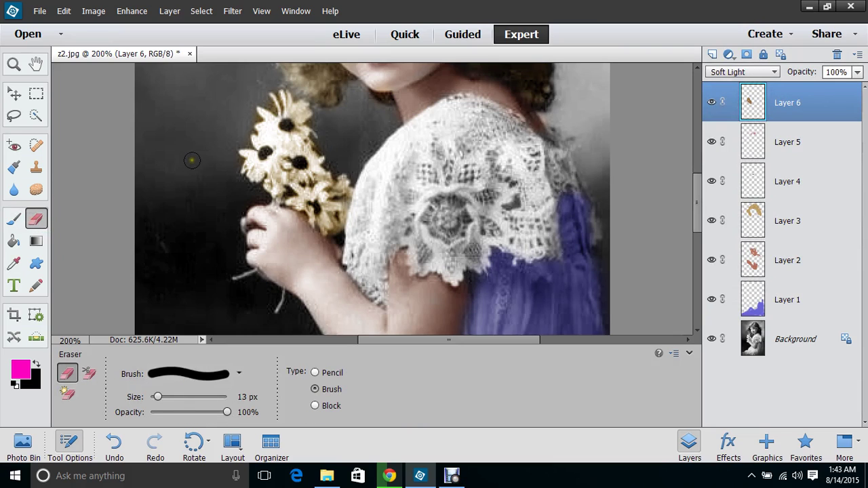
{"action": "left_click_drag", "start_coordinate": [158, 398], "coordinate": [156, 398]}
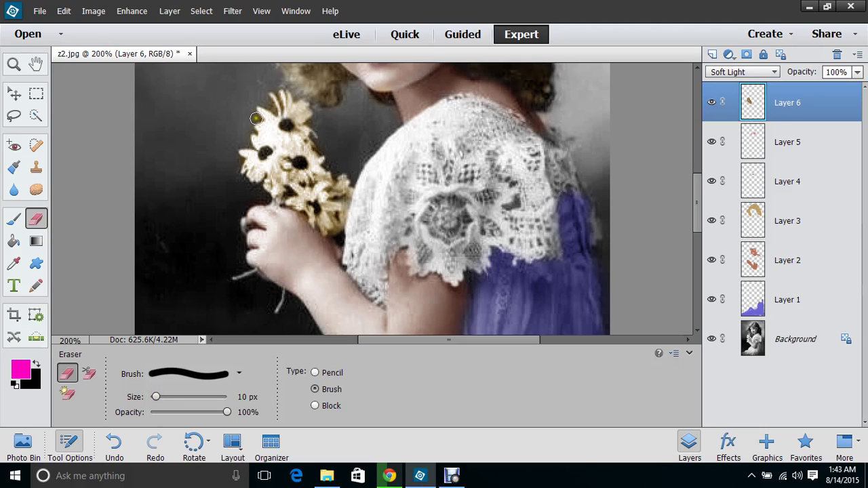
{"action": "mouse_move", "coordinate": [271, 107]}
{"action": "left_mouse_down"}
{"action": "mouse_move", "coordinate": [278, 113]}
{"action": "mouse_move", "coordinate": [263, 103]}
{"action": "mouse_move", "coordinate": [293, 123]}
{"action": "left_mouse_up"}
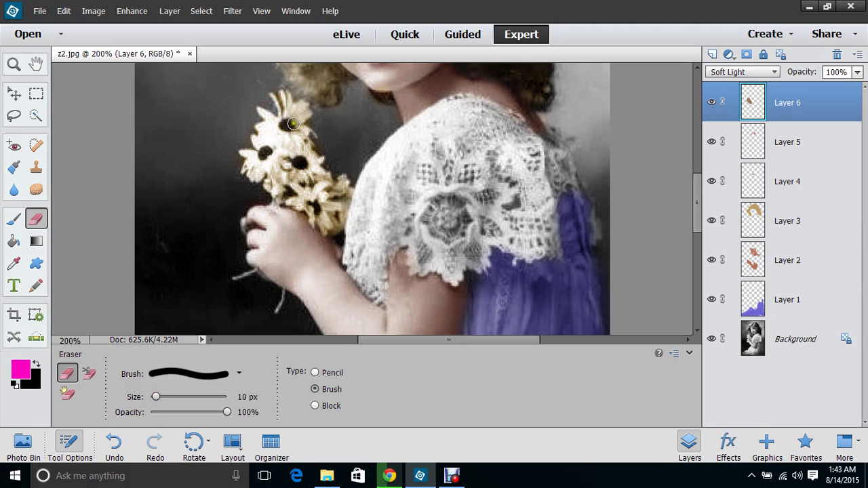
{"action": "left_click", "coordinate": [237, 159]}
{"action": "mouse_move", "coordinate": [304, 220]}
{"action": "left_mouse_down"}
{"action": "mouse_move", "coordinate": [339, 204]}
{"action": "mouse_move", "coordinate": [341, 179]}
{"action": "left_mouse_up"}
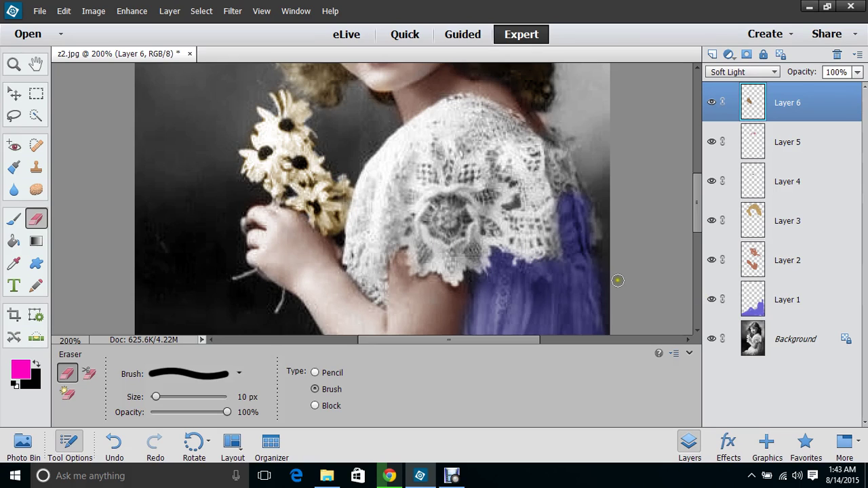
- Add a new Layer 7 on top with Soft Light blend mode
{"action": "left_click", "coordinate": [712, 55]}
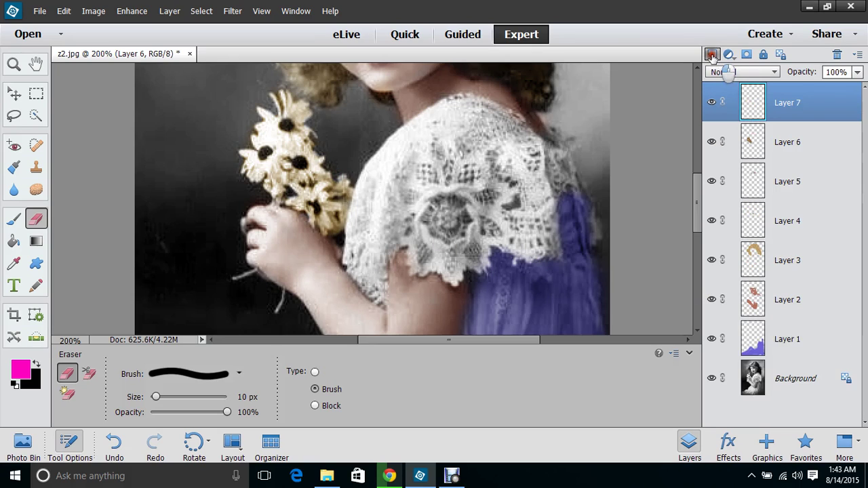
{"action": "left_click", "coordinate": [728, 73]}
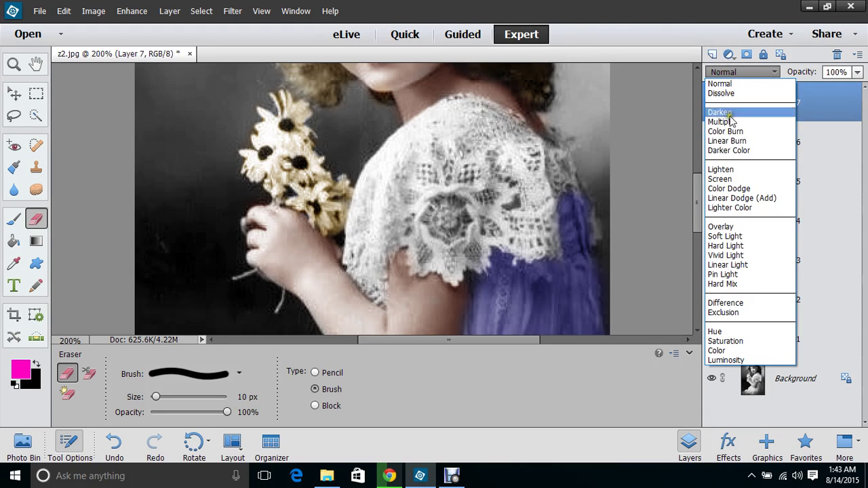
{"action": "left_click", "coordinate": [735, 236]}
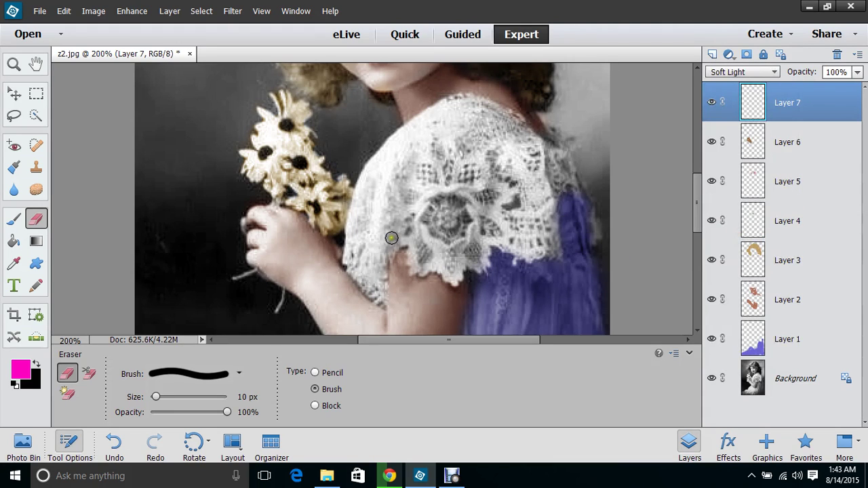
- Paint both flower stems near the hand magenta with a 9 px brush
{"action": "left_click", "coordinate": [13, 218]}
{"action": "left_click_drag", "start_coordinate": [226, 398], "coordinate": [217, 399]}
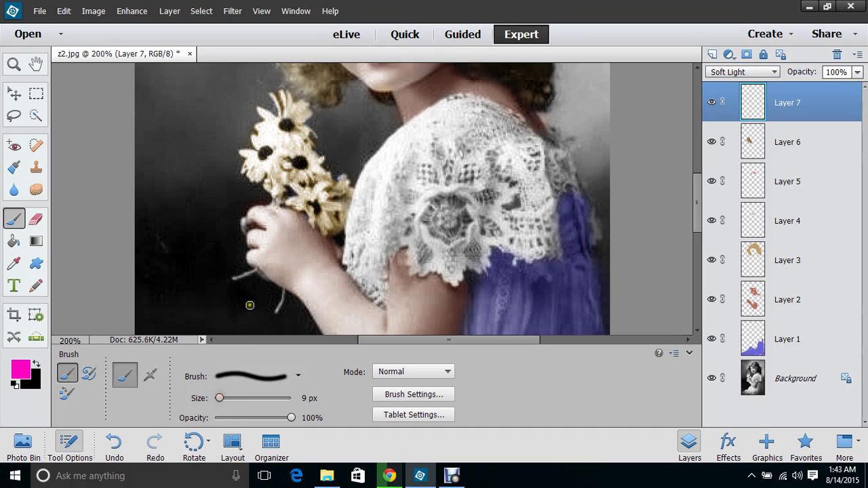
{"action": "mouse_move", "coordinate": [253, 276]}
{"action": "left_mouse_down"}
{"action": "mouse_move", "coordinate": [234, 279]}
{"action": "mouse_move", "coordinate": [258, 270]}
{"action": "left_mouse_up"}
{"action": "left_click_drag", "start_coordinate": [282, 296], "coordinate": [275, 313]}
- Turn the stems dark green with Hue/Saturation at Hue +177, Saturation -43, Lightness -68
{"action": "key", "text": "ctrl+u"}
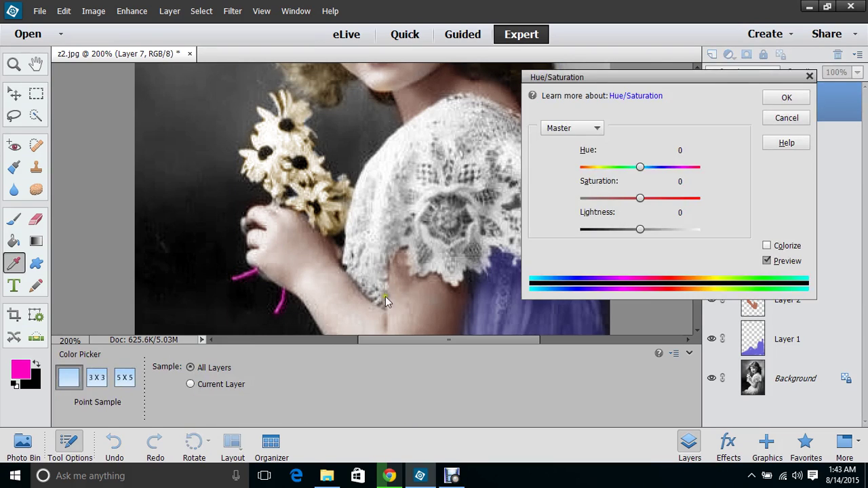
{"action": "left_click", "coordinate": [698, 167]}
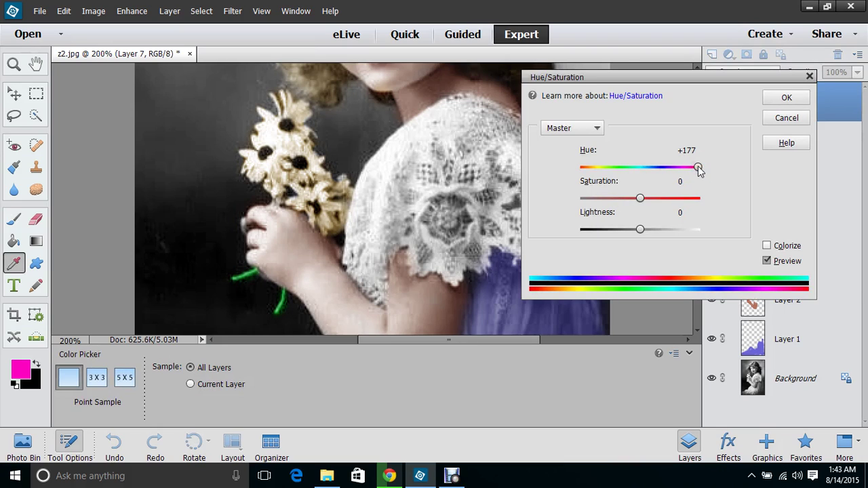
{"action": "left_click_drag", "start_coordinate": [614, 229], "coordinate": [601, 230]}
{"action": "left_click", "coordinate": [614, 198]}
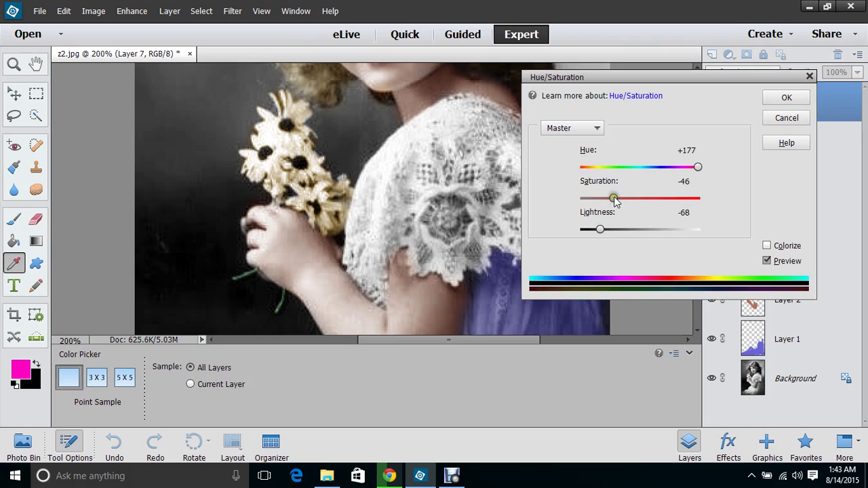
{"action": "left_click_drag", "start_coordinate": [613, 197], "coordinate": [615, 197]}
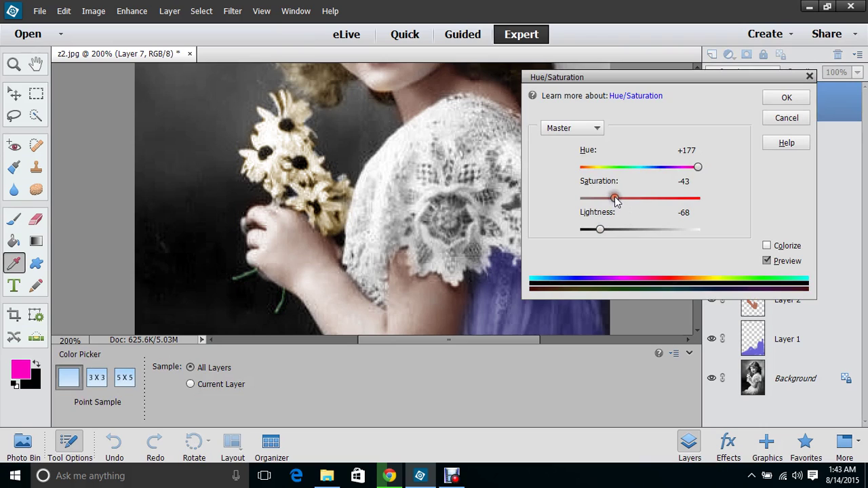
{"action": "left_click", "coordinate": [785, 99]}
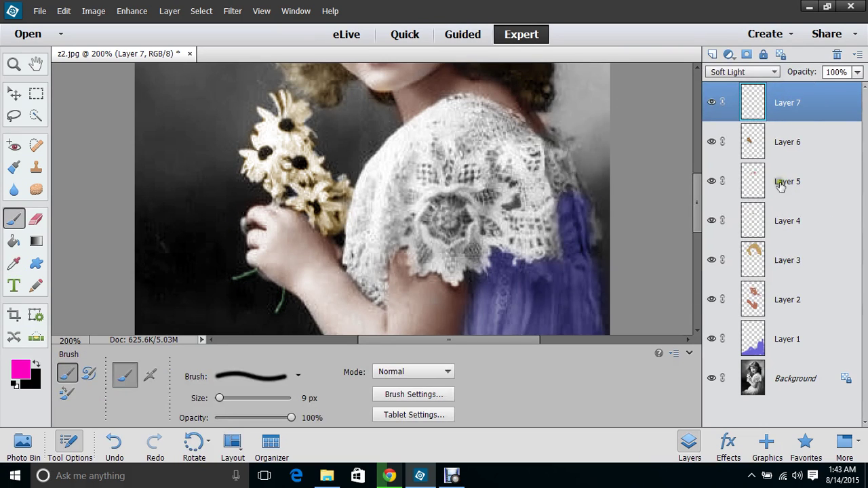
- Fit the image on screen and add a new Layer 8 above Layer 7
{"action": "left_click", "coordinate": [262, 11]}
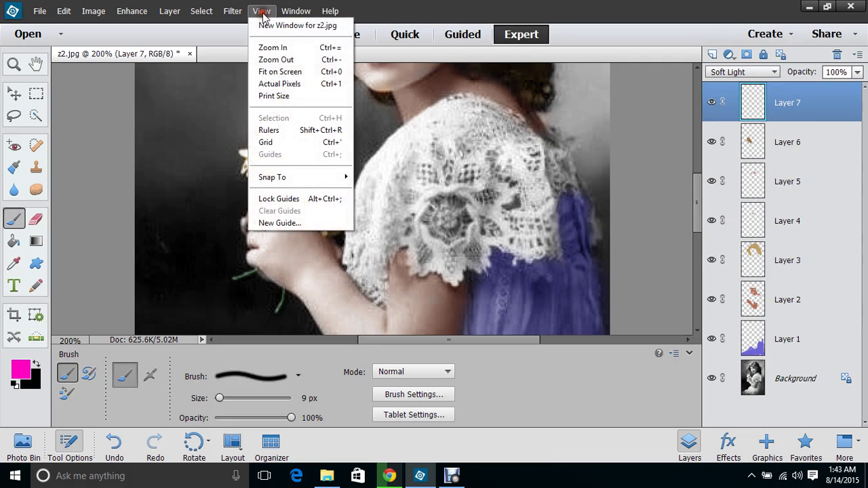
{"action": "left_click", "coordinate": [282, 72]}
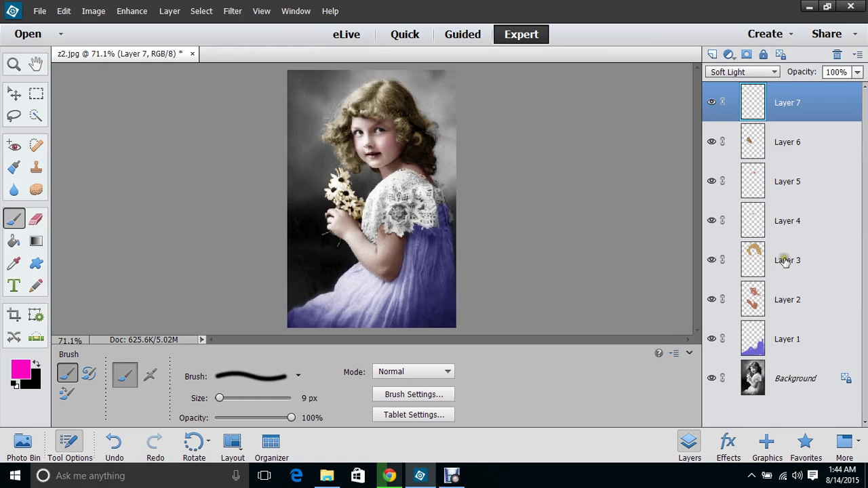
{"action": "left_click", "coordinate": [746, 72]}
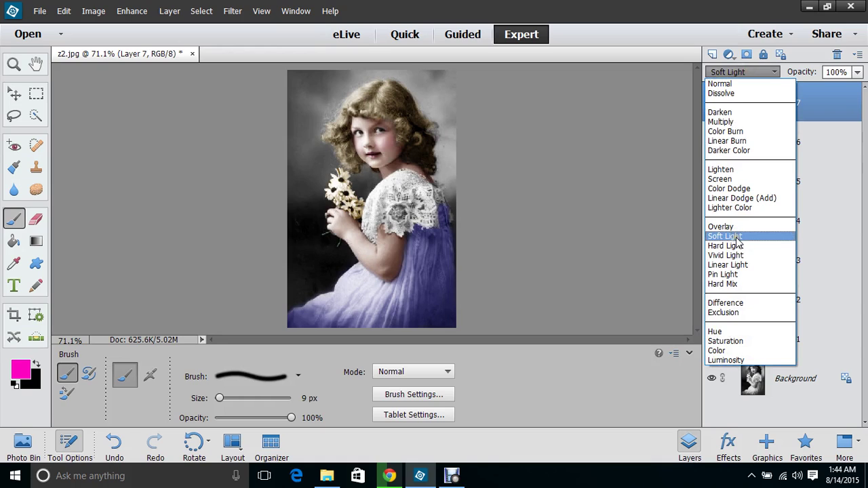
{"action": "left_click", "coordinate": [855, 223]}
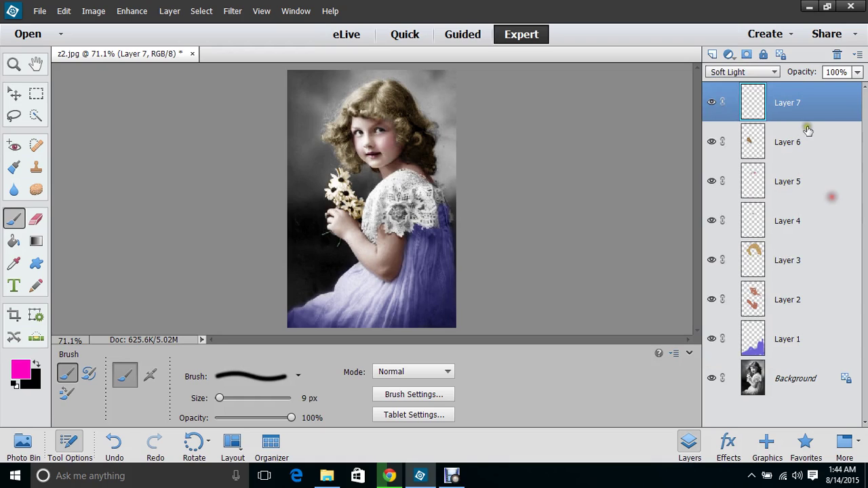
{"action": "left_click", "coordinate": [743, 72]}
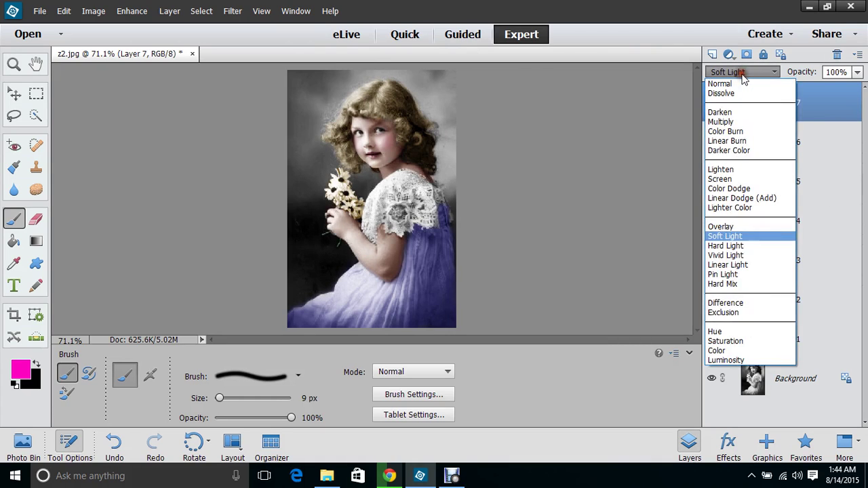
{"action": "left_click", "coordinate": [844, 169]}
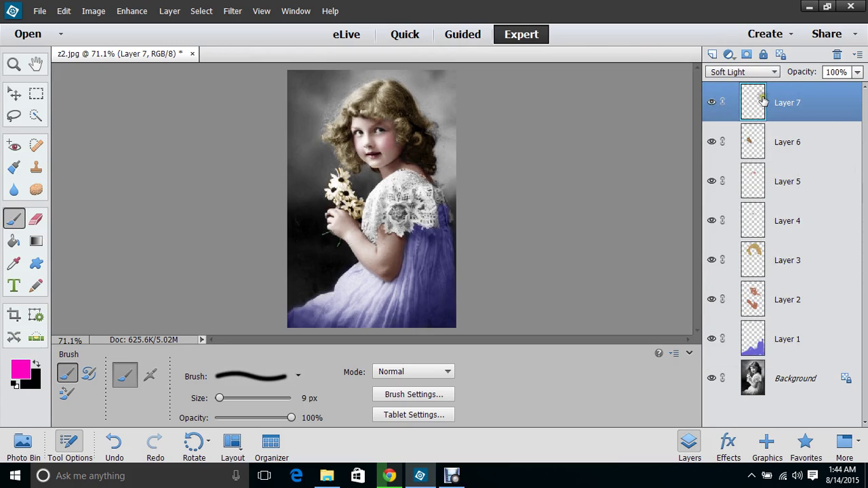
{"action": "left_click", "coordinate": [749, 73]}
{"action": "left_click", "coordinate": [712, 56]}
{"action": "left_click", "coordinate": [712, 56]}
{"action": "left_click", "coordinate": [735, 72]}
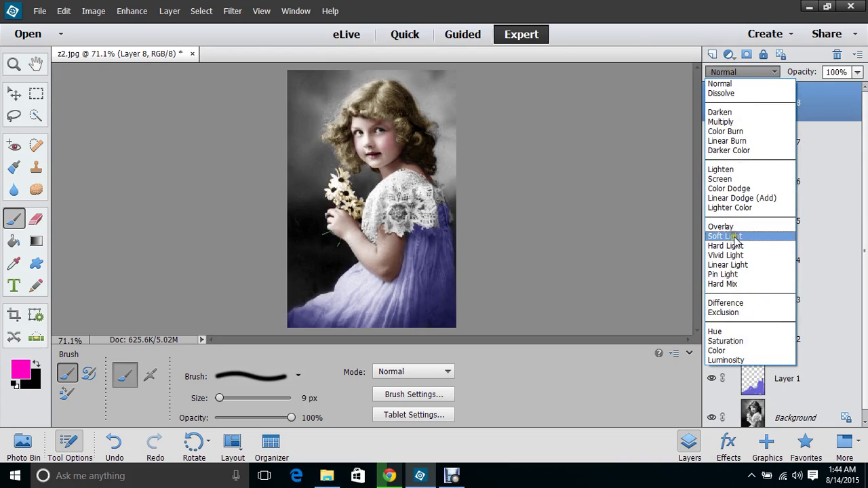
- Set Layer 8 to Soft Light, enlarge the brush to about 93 px, and paint magenta around the background edges
{"action": "left_click", "coordinate": [734, 236]}
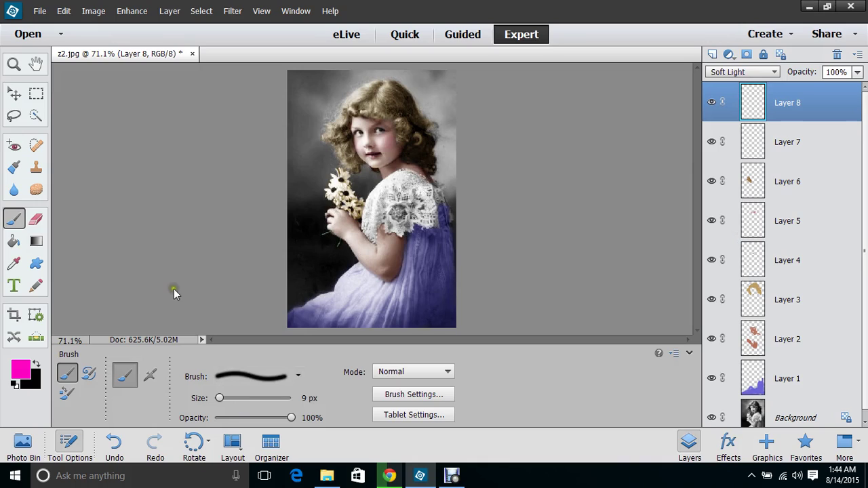
{"action": "left_click", "coordinate": [238, 398]}
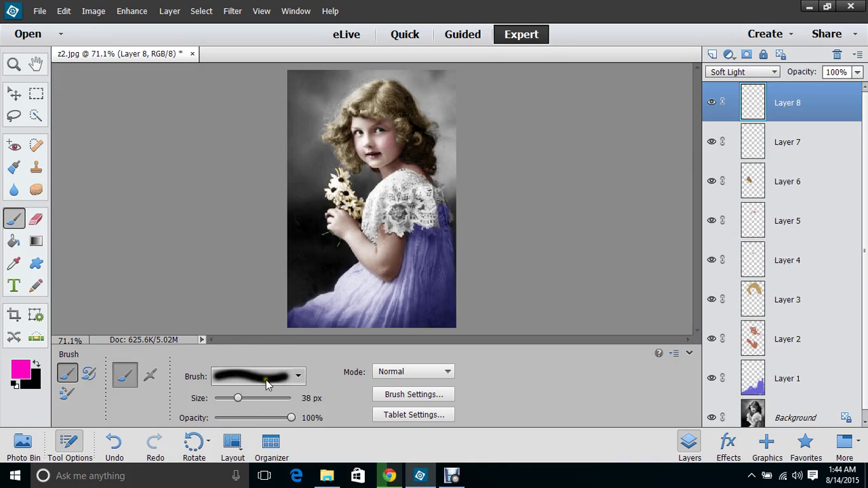
{"action": "left_click_drag", "start_coordinate": [249, 398], "coordinate": [259, 399]}
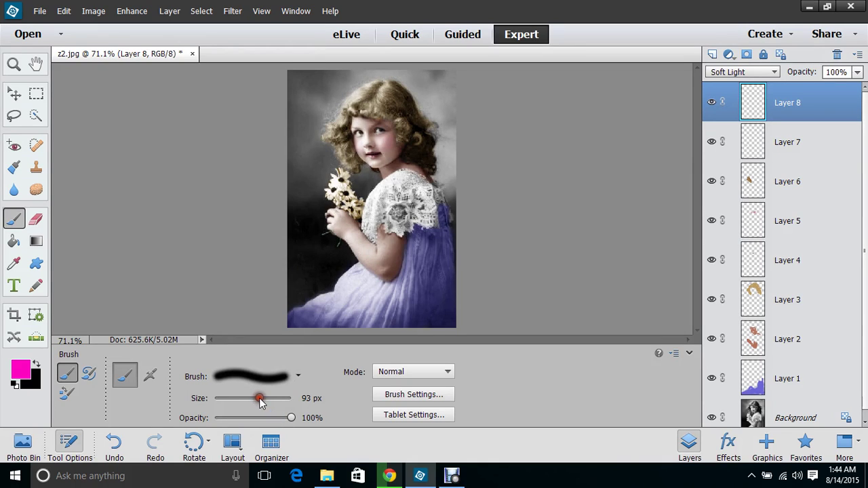
{"action": "mouse_move", "coordinate": [297, 257]}
{"action": "left_mouse_down"}
{"action": "mouse_move", "coordinate": [294, 88]}
{"action": "mouse_move", "coordinate": [344, 73]}
{"action": "mouse_move", "coordinate": [306, 118]}
{"action": "mouse_move", "coordinate": [300, 114]}
{"action": "left_mouse_up"}
{"action": "mouse_move", "coordinate": [346, 72]}
{"action": "left_mouse_down"}
{"action": "mouse_move", "coordinate": [407, 66]}
{"action": "mouse_move", "coordinate": [444, 103]}
{"action": "mouse_move", "coordinate": [451, 77]}
{"action": "mouse_move", "coordinate": [448, 156]}
{"action": "mouse_move", "coordinate": [471, 240]}
{"action": "mouse_move", "coordinate": [464, 193]}
{"action": "mouse_move", "coordinate": [450, 176]}
{"action": "left_mouse_up"}
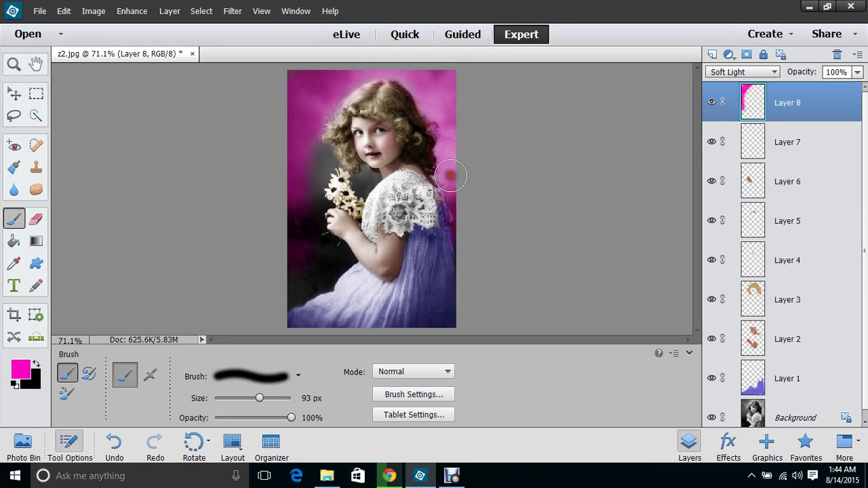
{"action": "mouse_move", "coordinate": [322, 151]}
{"action": "left_mouse_down"}
{"action": "mouse_move", "coordinate": [310, 167]}
{"action": "mouse_move", "coordinate": [305, 241]}
{"action": "mouse_move", "coordinate": [339, 261]}
{"action": "mouse_move", "coordinate": [324, 270]}
{"action": "mouse_move", "coordinate": [318, 308]}
{"action": "mouse_move", "coordinate": [289, 295]}
{"action": "mouse_move", "coordinate": [291, 229]}
{"action": "mouse_move", "coordinate": [283, 222]}
{"action": "left_mouse_up"}
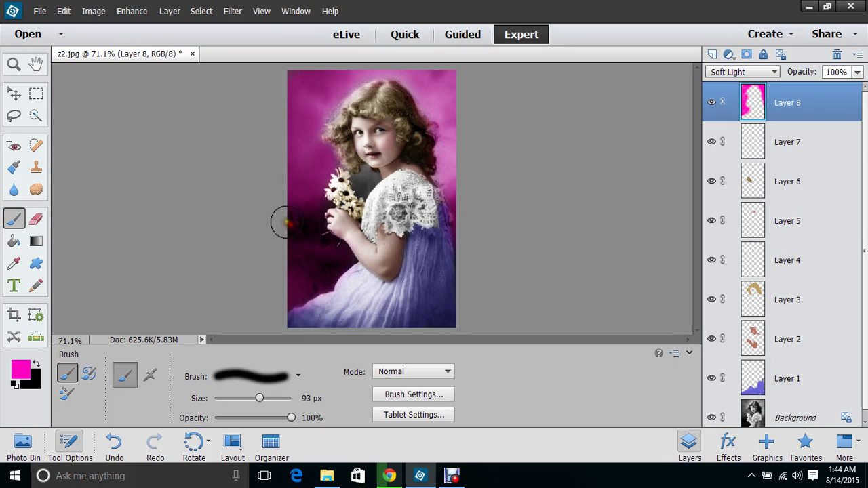
- With a 28 px brush, touch up magenta near the flowers and the top of the hair
{"action": "left_click", "coordinate": [232, 399]}
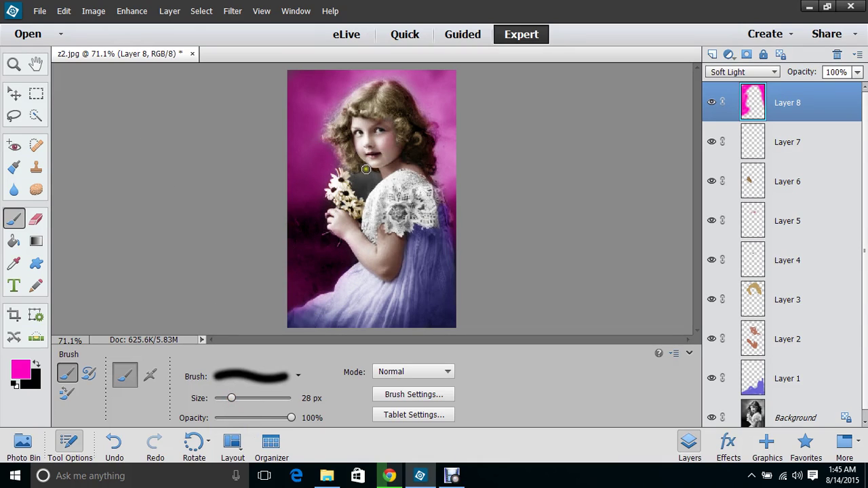
{"action": "mouse_move", "coordinate": [366, 170]}
{"action": "left_mouse_down"}
{"action": "mouse_move", "coordinate": [375, 182]}
{"action": "mouse_move", "coordinate": [359, 195]}
{"action": "mouse_move", "coordinate": [354, 178]}
{"action": "mouse_move", "coordinate": [369, 183]}
{"action": "mouse_move", "coordinate": [343, 167]}
{"action": "left_mouse_up"}
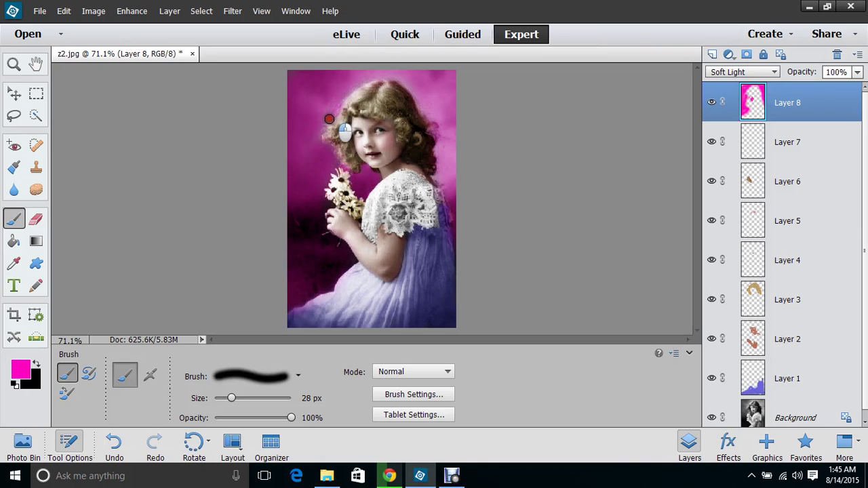
{"action": "left_click", "coordinate": [371, 83]}
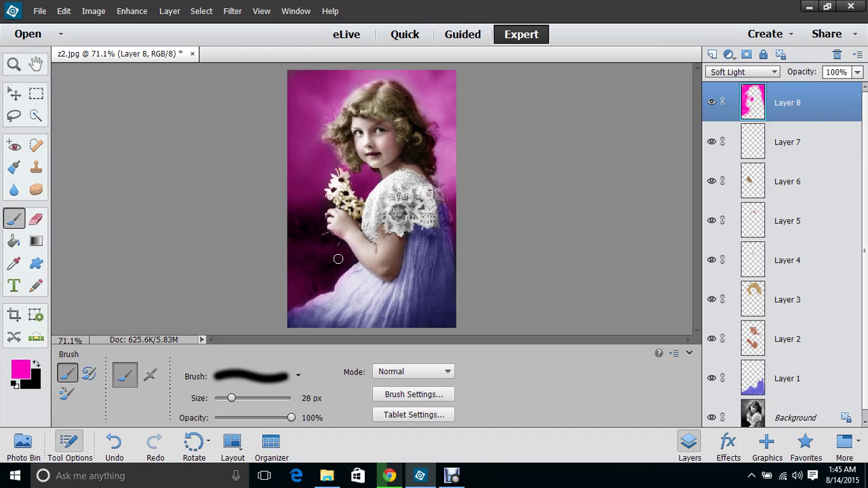
- Apply Hue/Saturation with Hue -1, Saturation -63 and Lightness +29 to soften the magenta
{"action": "key", "text": "ctrl+u"}
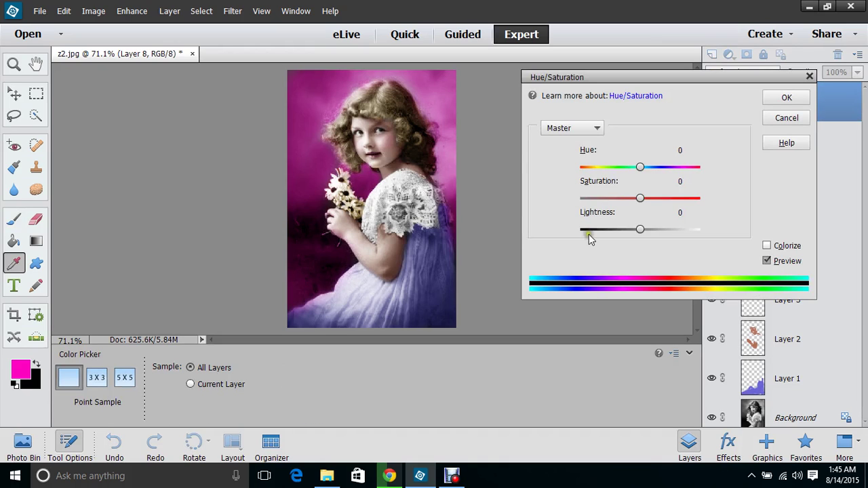
{"action": "left_click", "coordinate": [608, 167]}
{"action": "left_click_drag", "start_coordinate": [609, 167], "coordinate": [602, 201]}
{"action": "left_click_drag", "start_coordinate": [640, 229], "coordinate": [657, 232]}
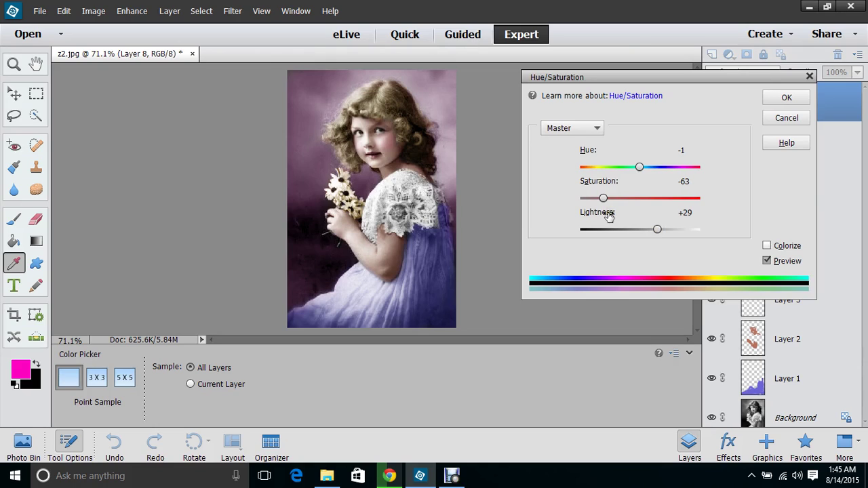
{"action": "left_click", "coordinate": [776, 95]}
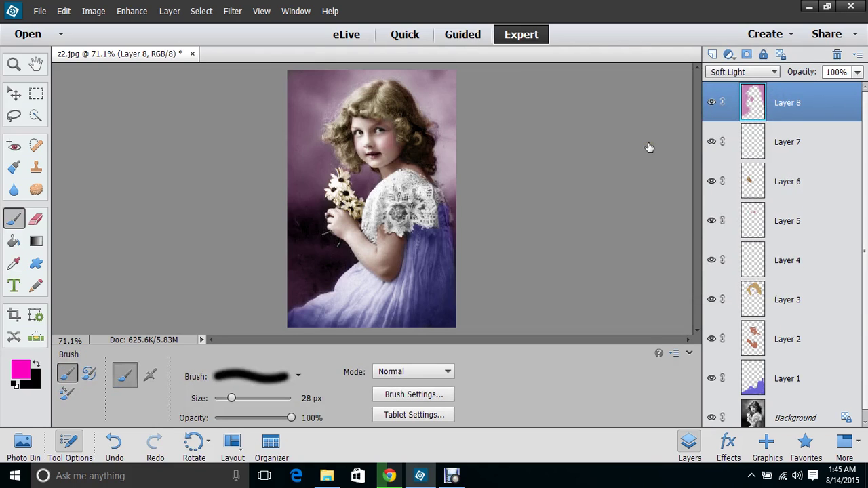
- Flatten Layer 8 and the other colour layers into one Background layer
{"action": "left_click", "coordinate": [795, 417]}
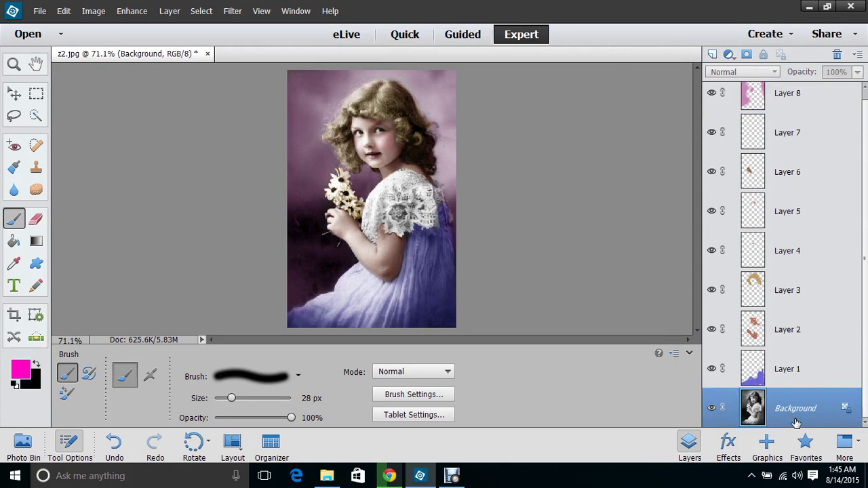
{"action": "right_click", "coordinate": [796, 423]}
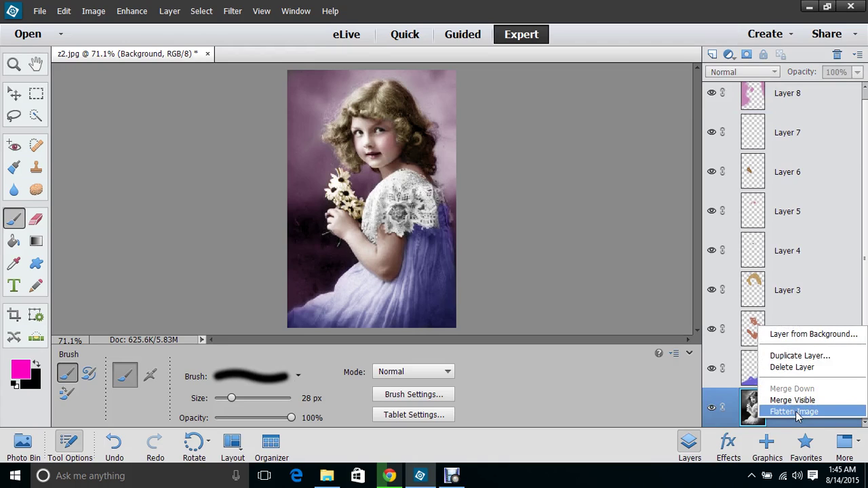
{"action": "left_click", "coordinate": [798, 415]}
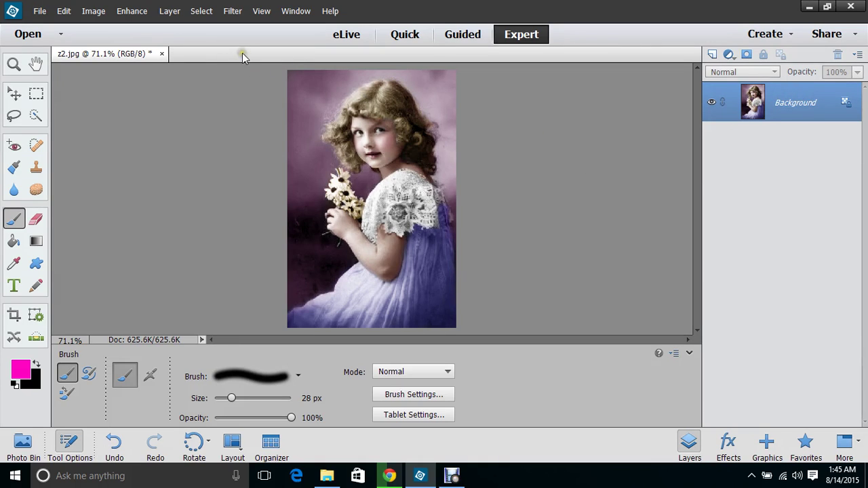
{"action": "left_click", "coordinate": [202, 11]}
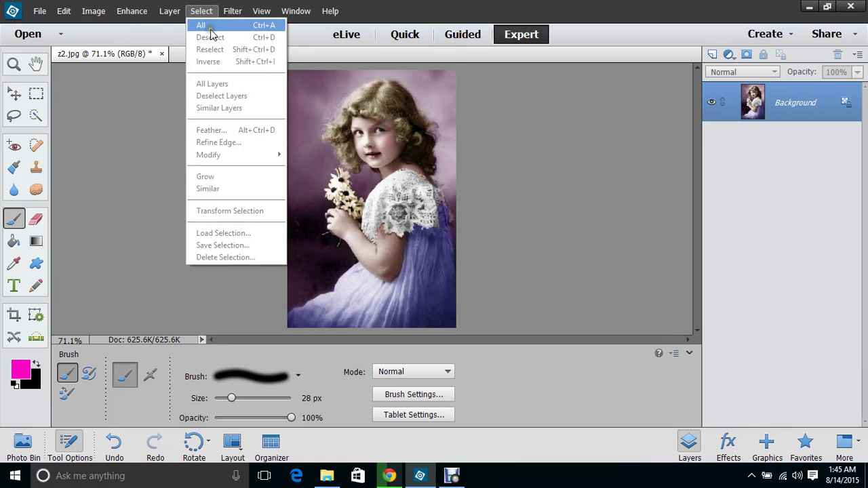
- Select the whole image and apply Smart Blur at Radius 3.0, Threshold 5.7
{"action": "left_click", "coordinate": [210, 30]}
{"action": "left_click", "coordinate": [233, 11]}
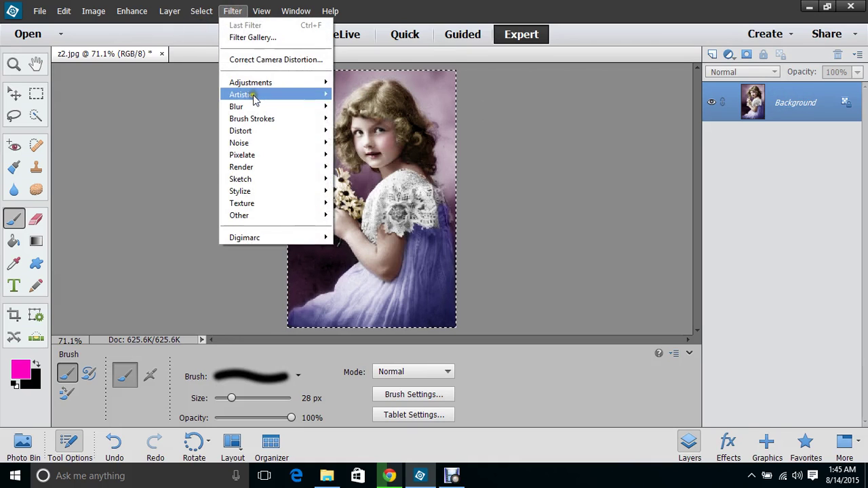
{"action": "mouse_move", "coordinate": [255, 105]}
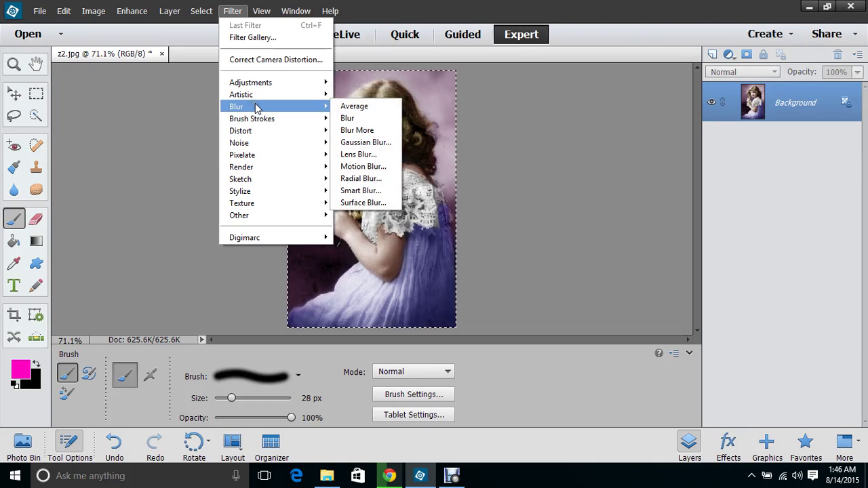
{"action": "left_click", "coordinate": [352, 192]}
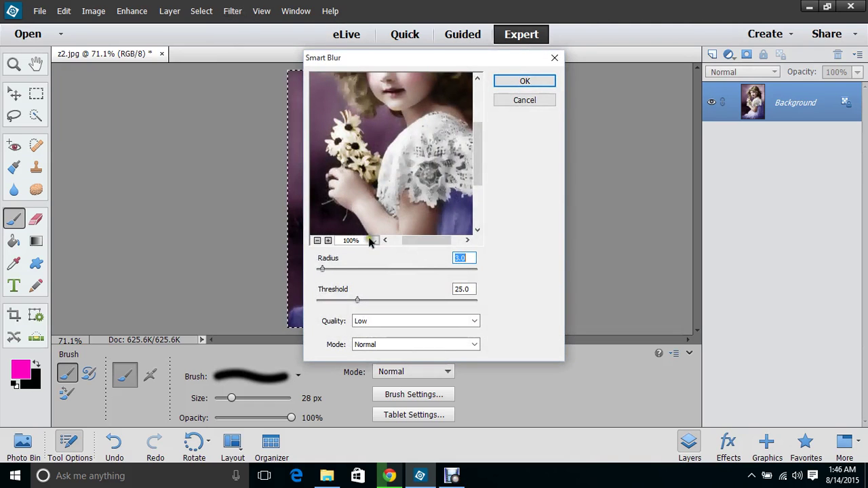
{"action": "left_click_drag", "start_coordinate": [477, 162], "coordinate": [496, 145]}
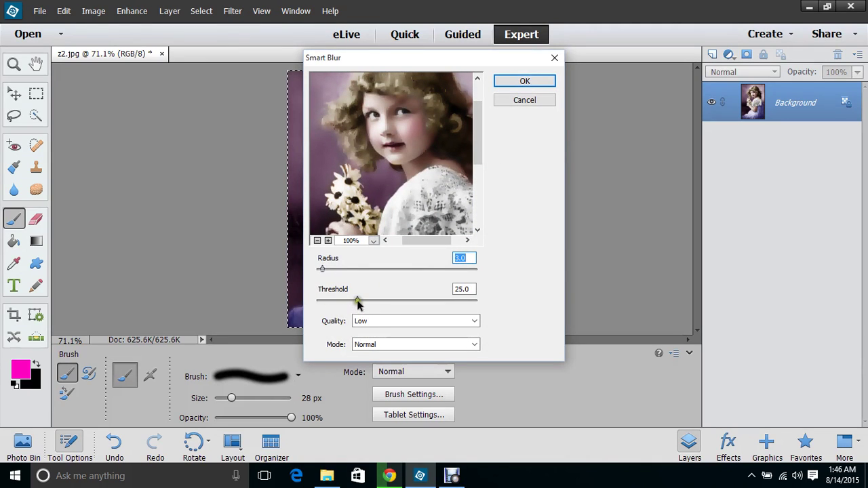
{"action": "left_click_drag", "start_coordinate": [357, 301], "coordinate": [326, 302]}
{"action": "left_click", "coordinate": [326, 301]}
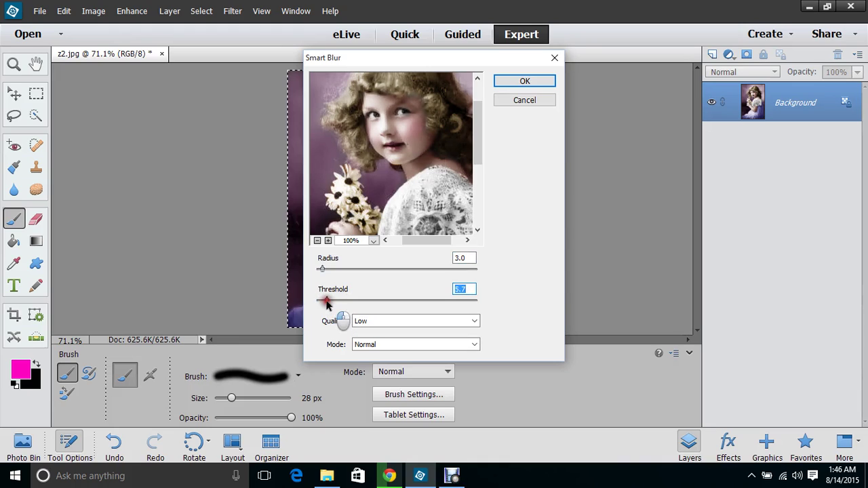
{"action": "left_click", "coordinate": [326, 302]}
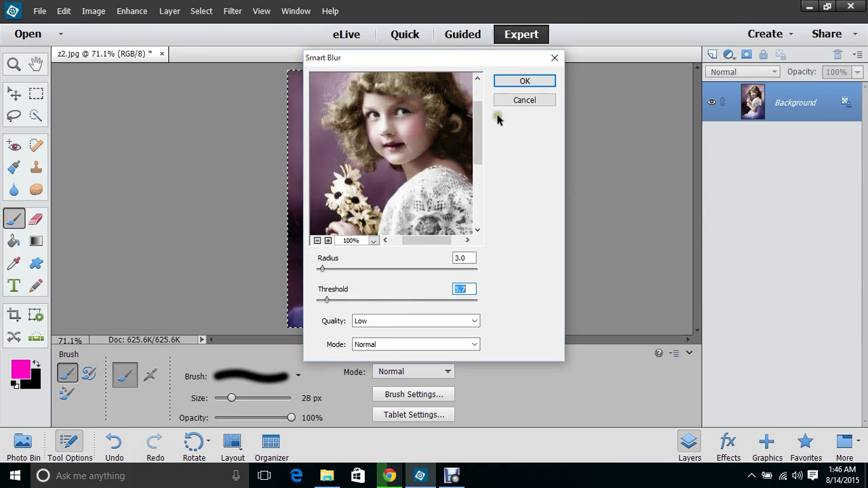
{"action": "left_click", "coordinate": [513, 82]}
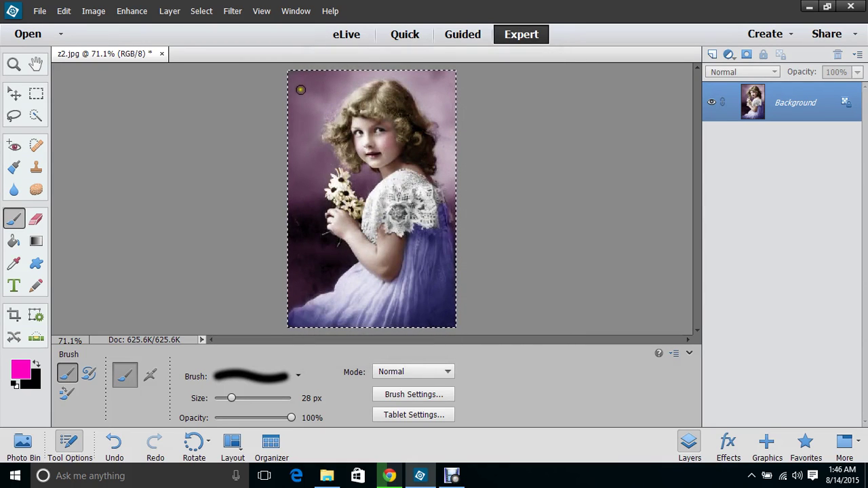
- Browse the Filter submenus (Other, Stylize, Texture, Render, Artistic, Blur, Brush Strokes, Distort) without applying any
{"action": "left_click", "coordinate": [232, 11]}
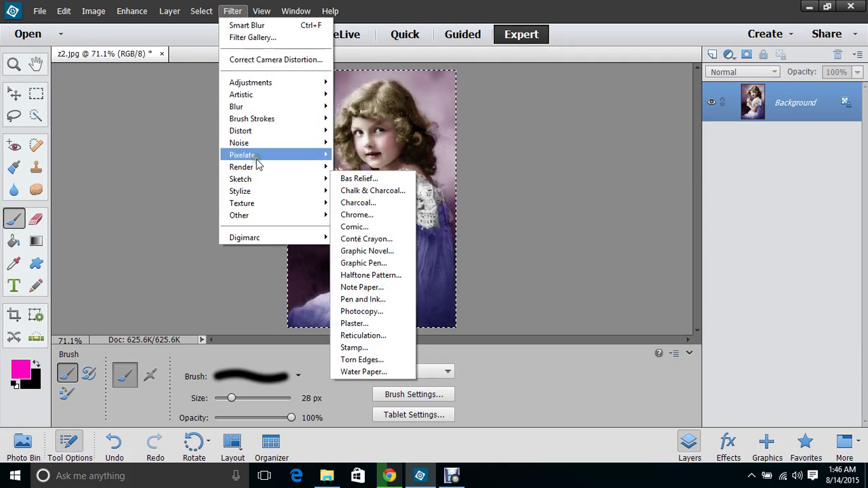
{"action": "mouse_move", "coordinate": [257, 167]}
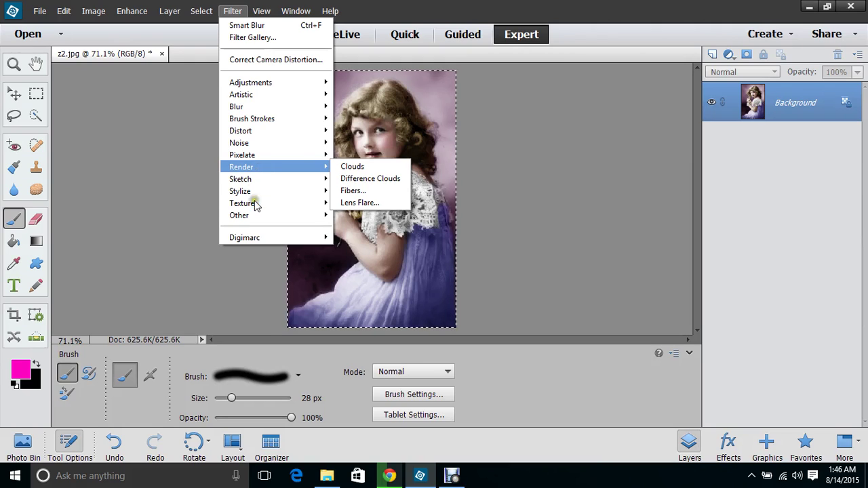
{"action": "left_click", "coordinate": [272, 216]}
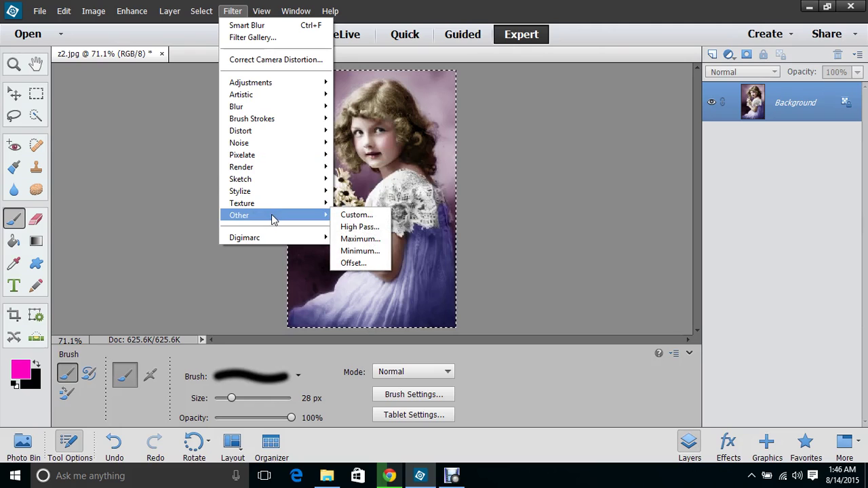
{"action": "left_click", "coordinate": [259, 216]}
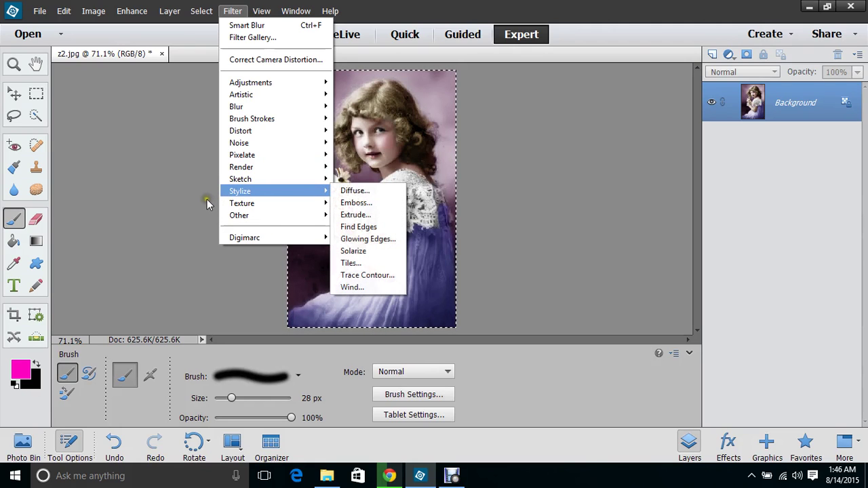
{"action": "left_click", "coordinate": [256, 202]}
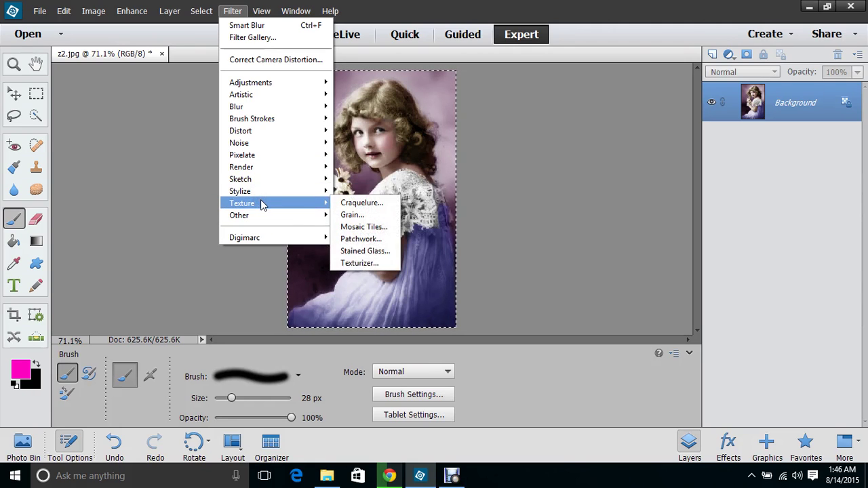
{"action": "left_click", "coordinate": [261, 196]}
{"action": "left_click", "coordinate": [260, 169]}
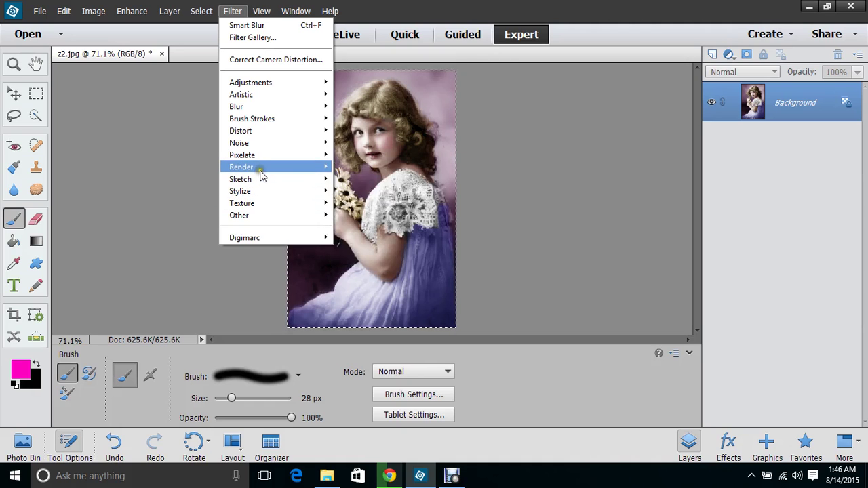
{"action": "left_click", "coordinate": [254, 132]}
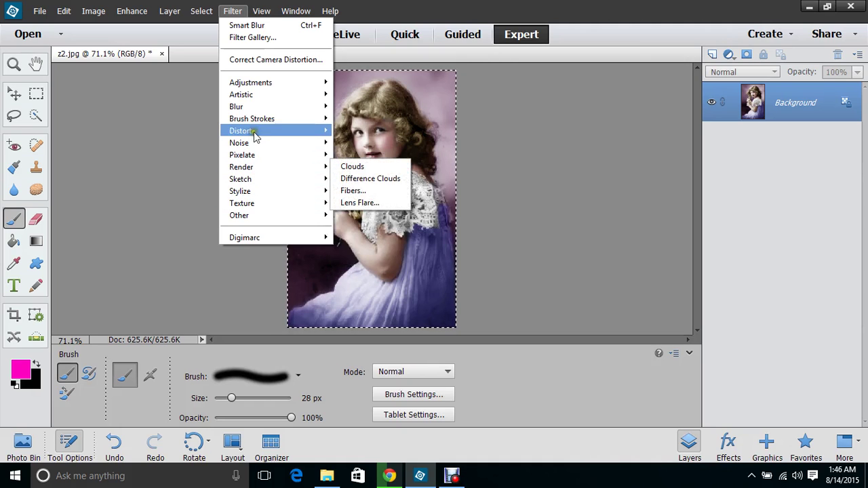
{"action": "left_click", "coordinate": [262, 94]}
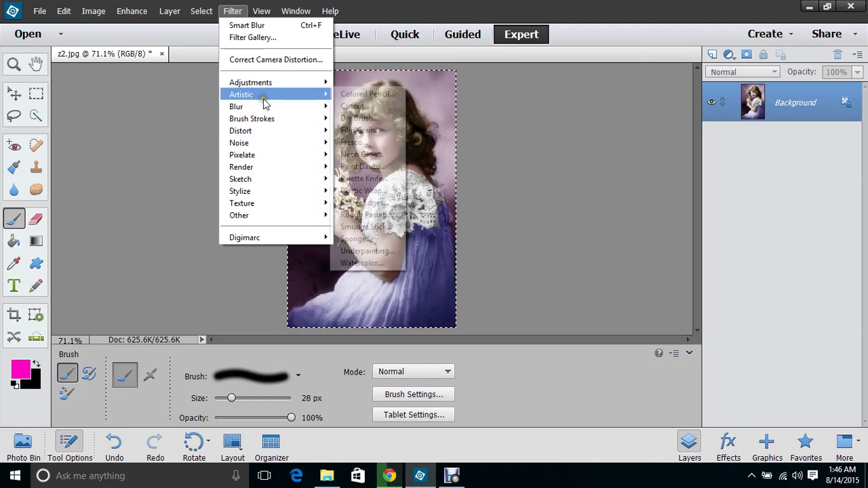
{"action": "left_click", "coordinate": [265, 109]}
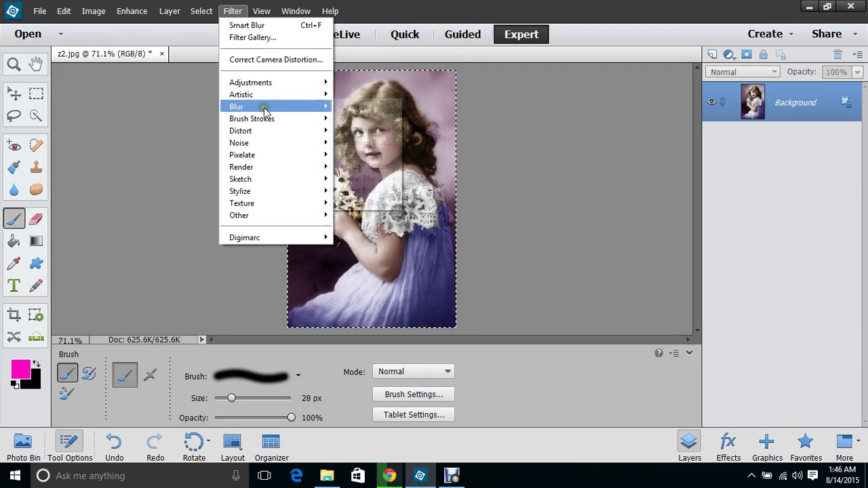
{"action": "left_click", "coordinate": [270, 119]}
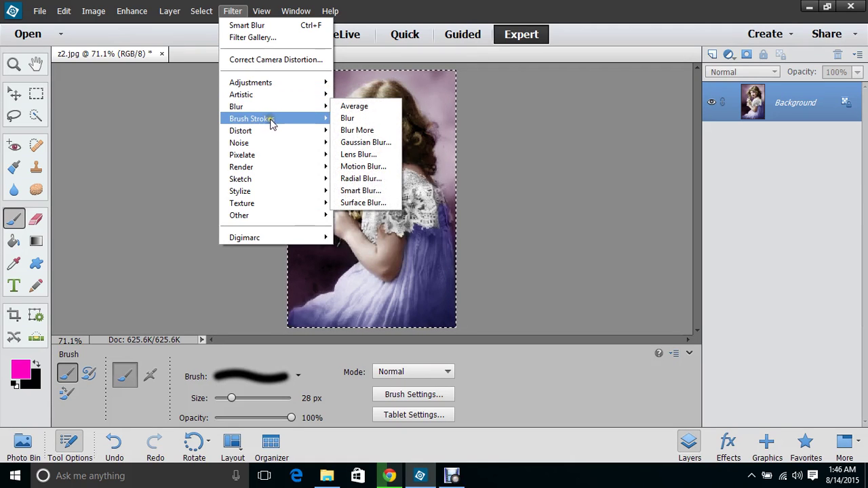
{"action": "left_click", "coordinate": [270, 131]}
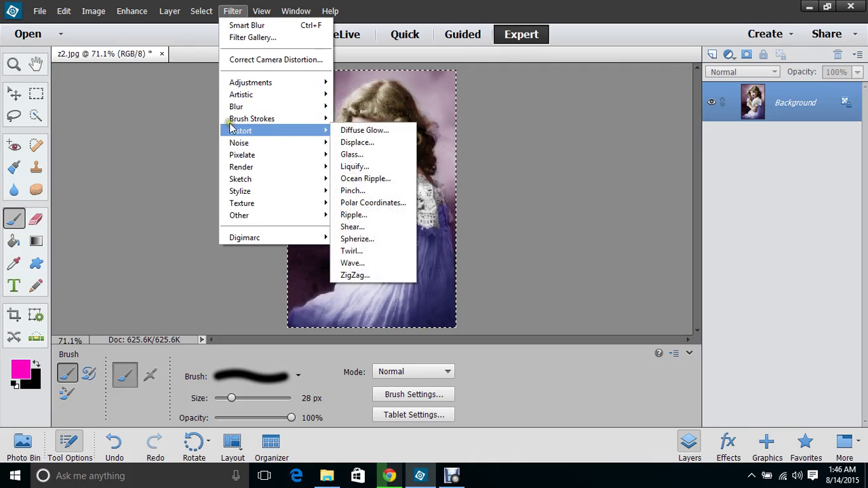
{"action": "left_click", "coordinate": [162, 122]}
- Apply Enhance > Auto Sharpen, then undo the Adjust Sharpness step
{"action": "left_click", "coordinate": [134, 11]}
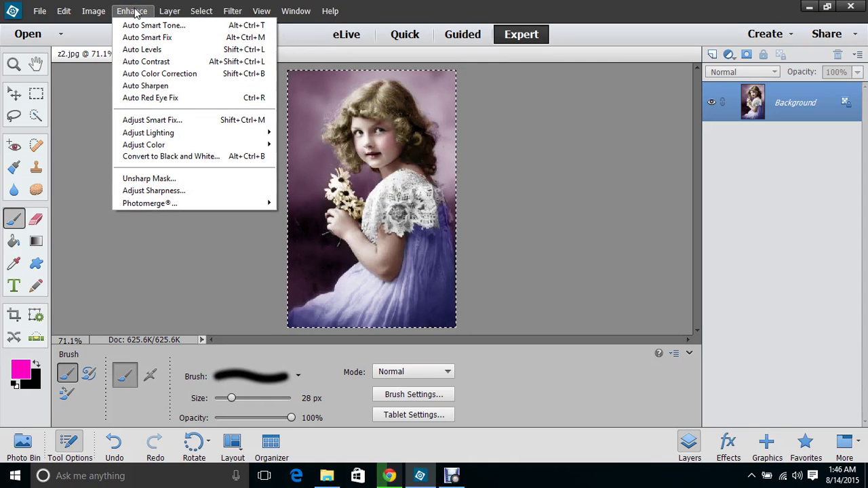
{"action": "left_click", "coordinate": [143, 82]}
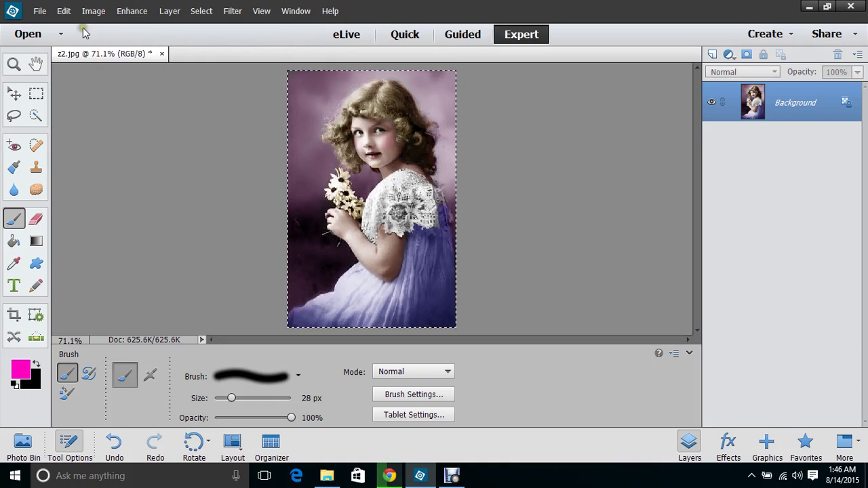
{"action": "left_click", "coordinate": [65, 11]}
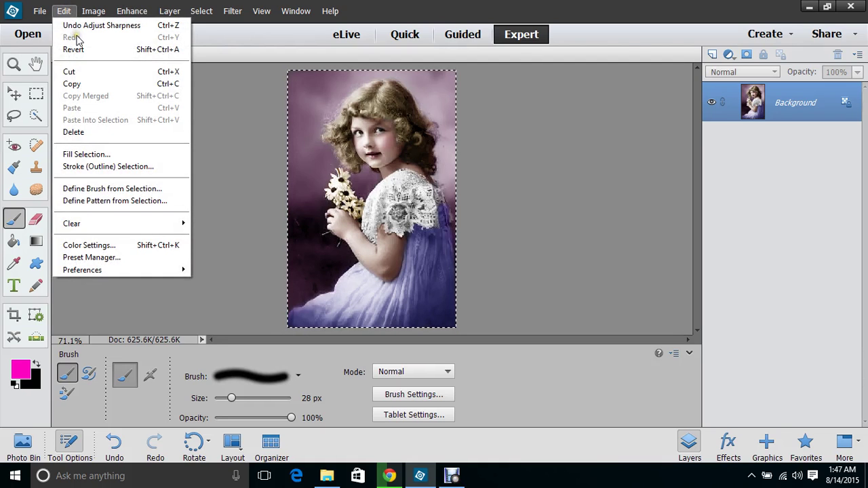
{"action": "left_click", "coordinate": [75, 26]}
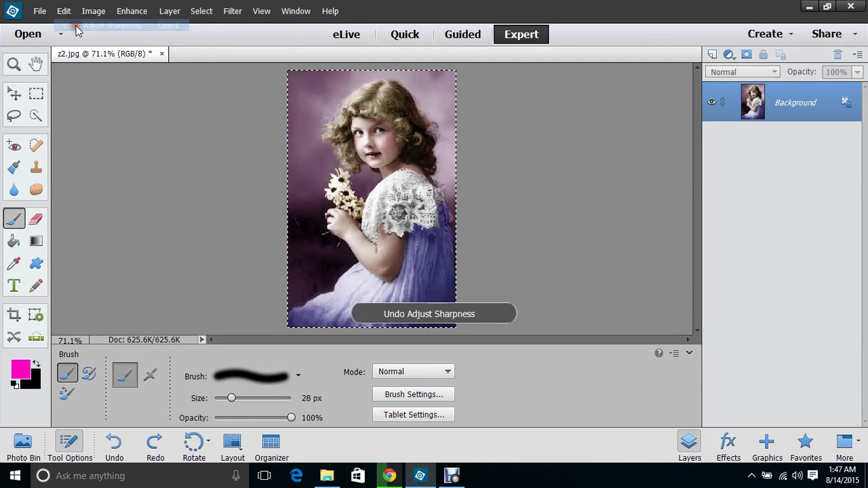
{"action": "left_click", "coordinate": [93, 12]}
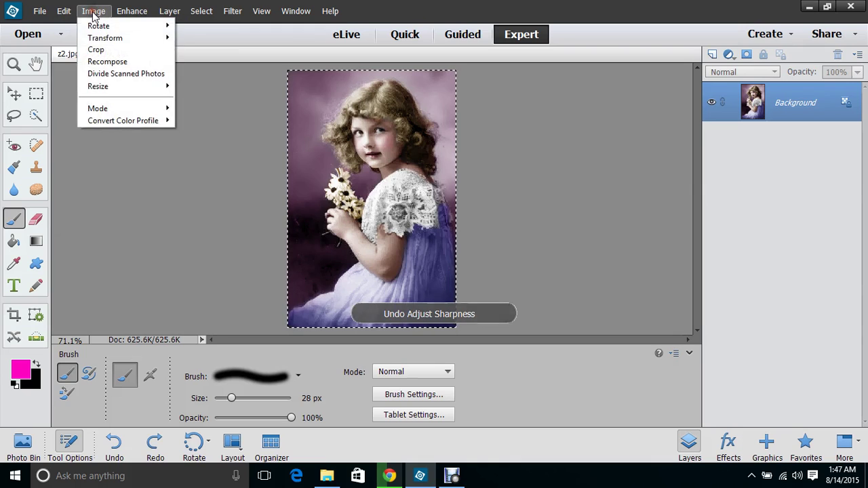
{"action": "mouse_move", "coordinate": [73, 15]}
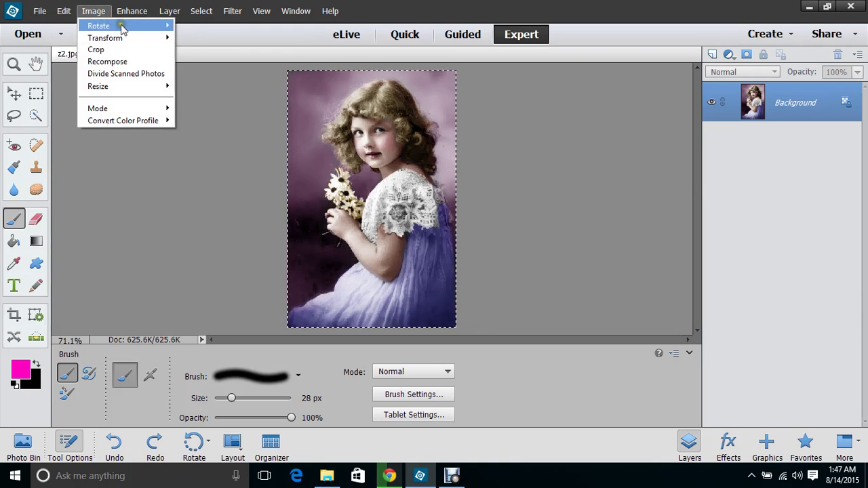
{"action": "mouse_move", "coordinate": [145, 13]}
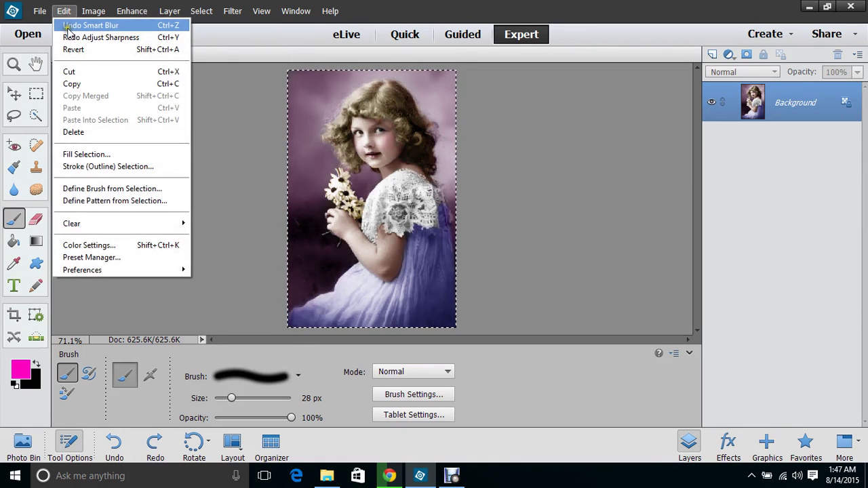
- Undo the first Smart Blur and reapply Smart Blur at Radius 3.0, Low quality, Threshold about 1.7
{"action": "left_click", "coordinate": [69, 27]}
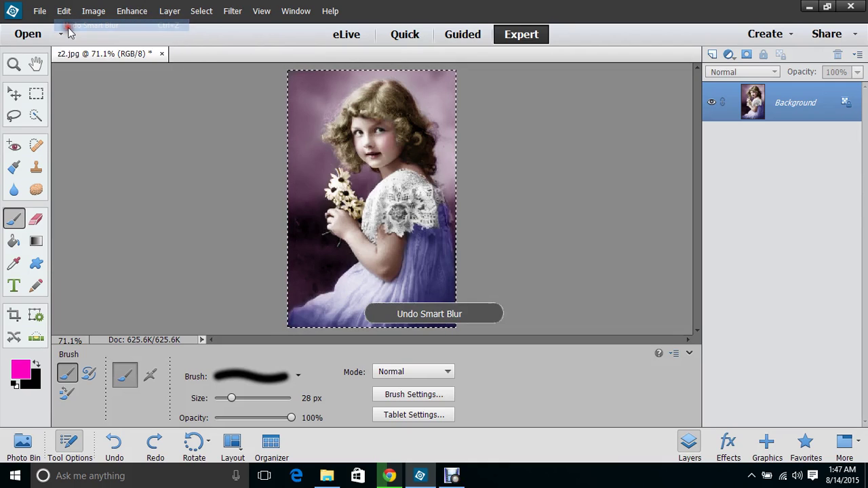
{"action": "left_click", "coordinate": [233, 11]}
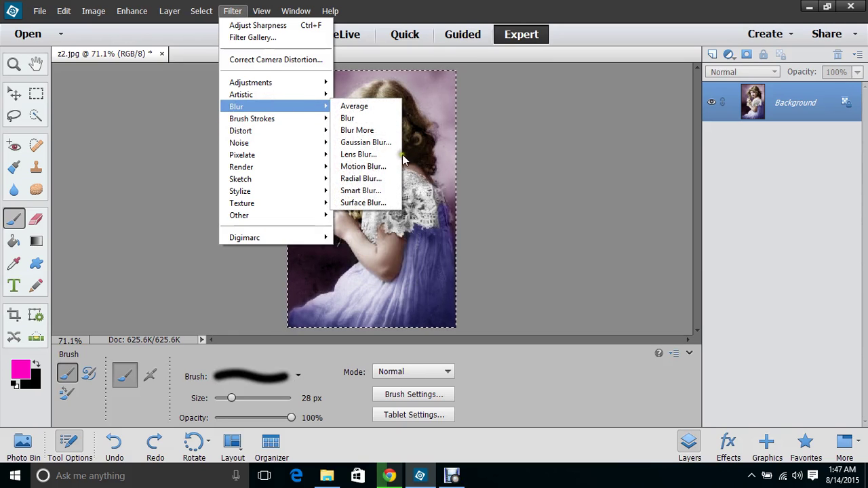
{"action": "left_click", "coordinate": [374, 193]}
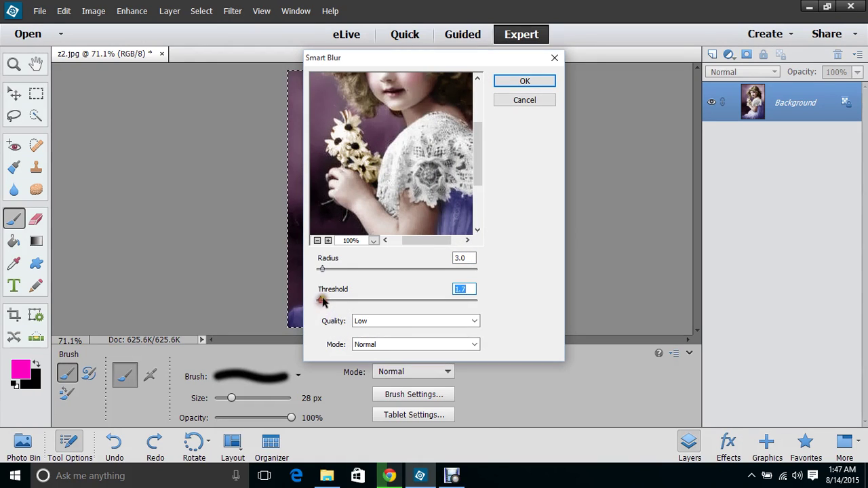
{"action": "left_click", "coordinate": [513, 81]}
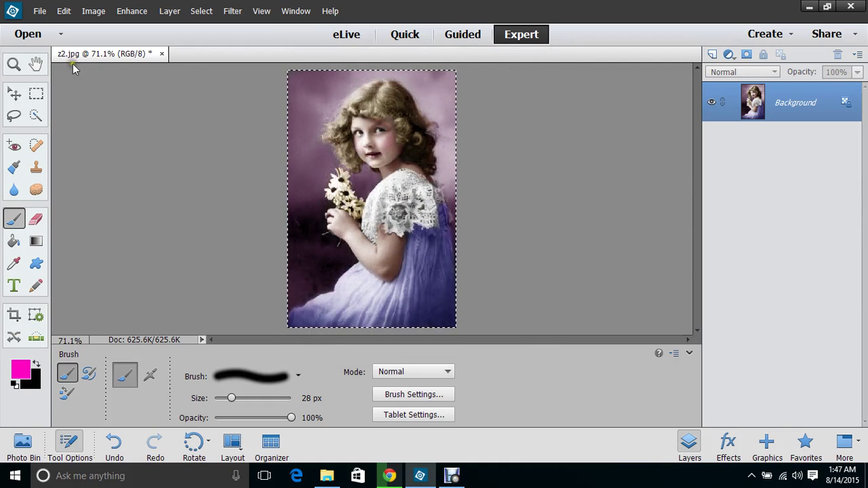
{"action": "left_click", "coordinate": [39, 11]}
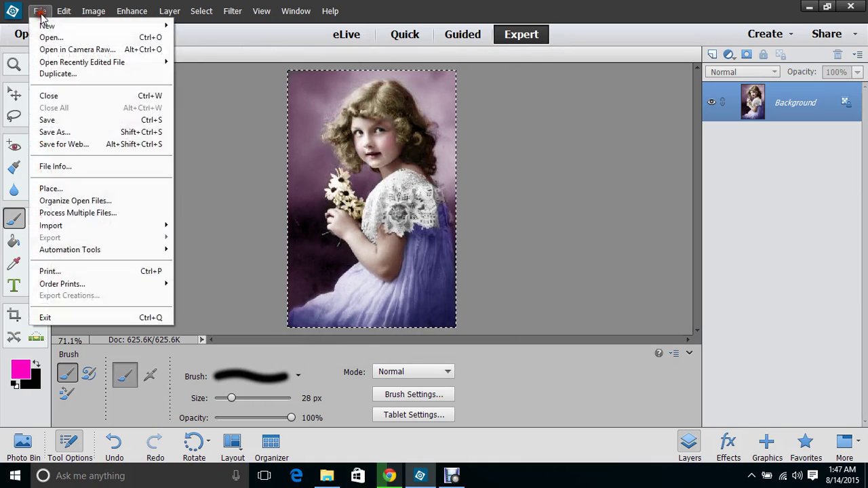
- Start Save As, dismiss the Organizer notice, and go to the Desktop colors folder
{"action": "left_click", "coordinate": [71, 131]}
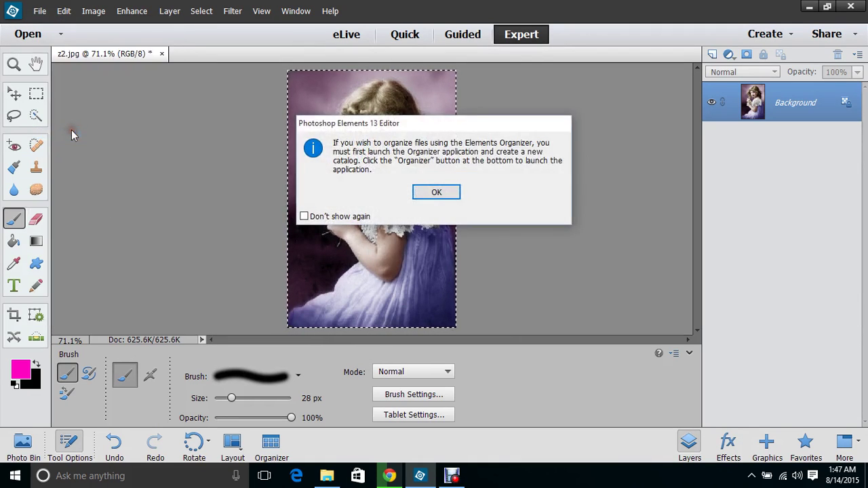
{"action": "left_click", "coordinate": [436, 192]}
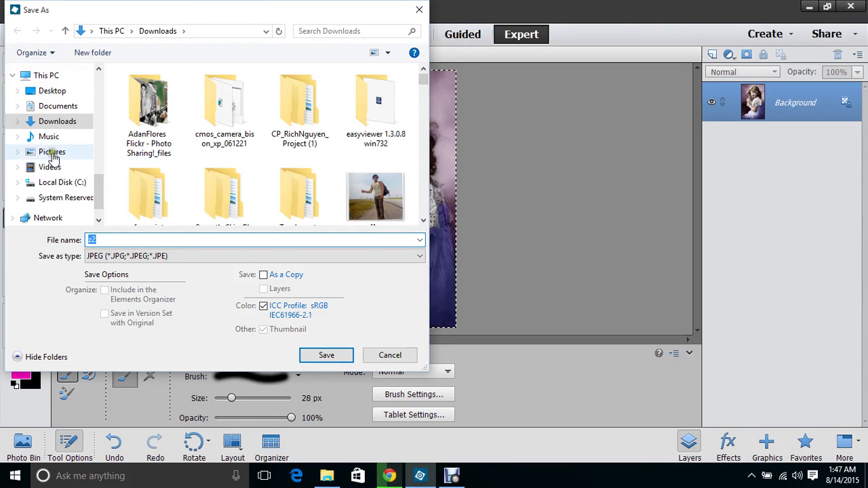
{"action": "left_click", "coordinate": [53, 91]}
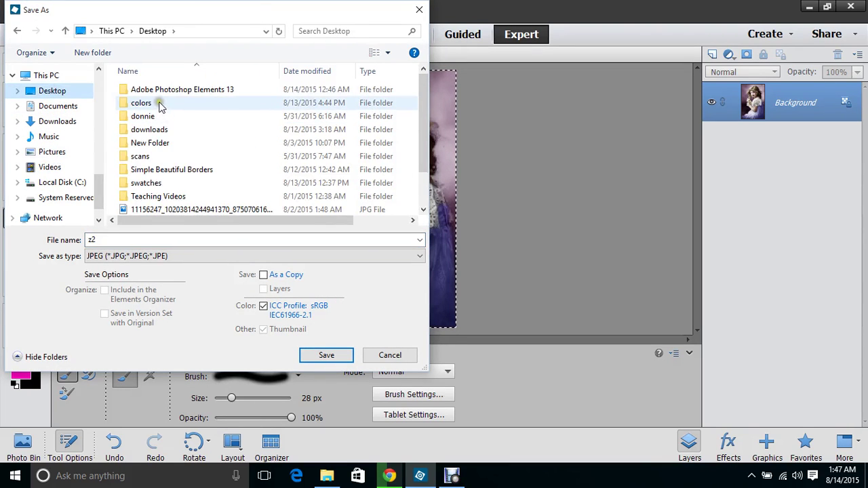
{"action": "double_click", "coordinate": [157, 103]}
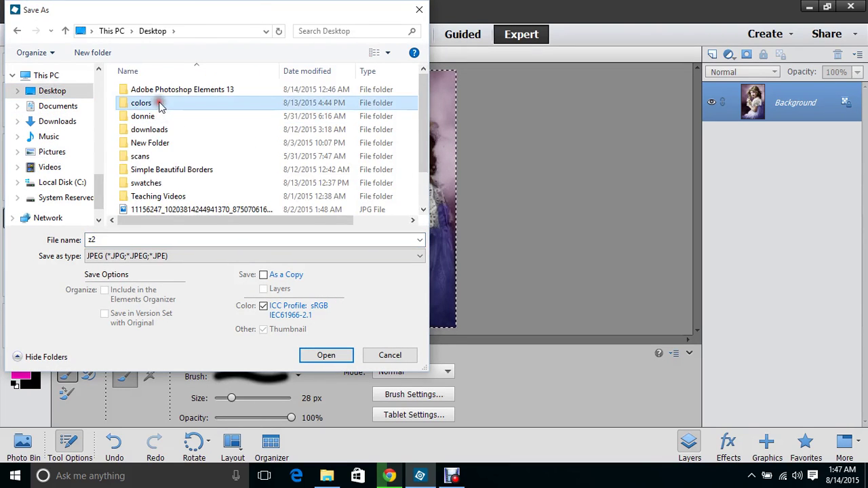
- Name the file z21 and save it as a maximum-quality JPEG
{"action": "double_click", "coordinate": [108, 239]}
{"action": "left_click", "coordinate": [118, 240]}
{"action": "type", "text": "1"}
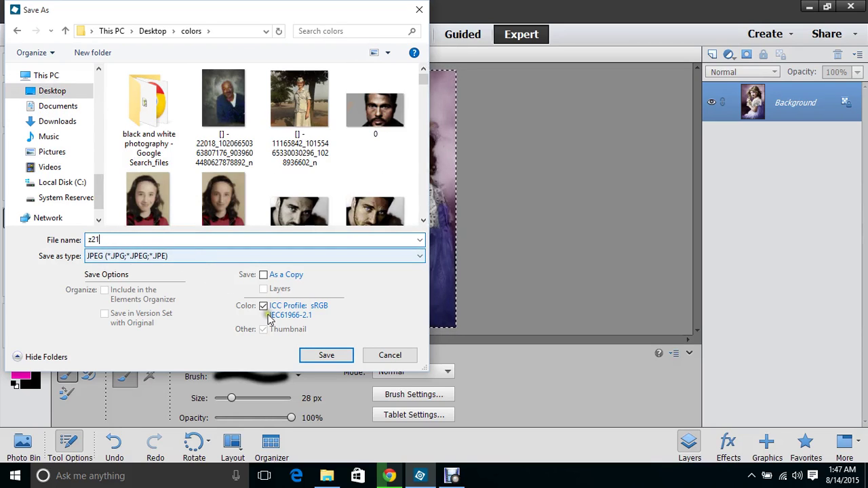
{"action": "left_click", "coordinate": [315, 354]}
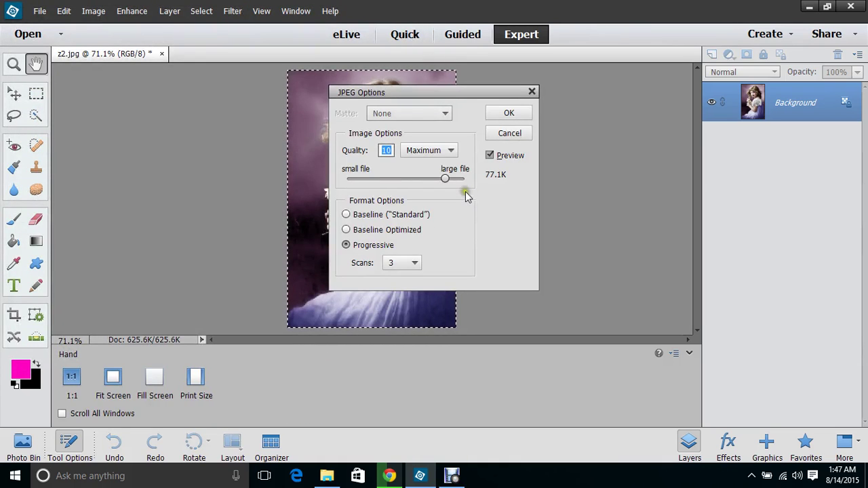
{"action": "left_click", "coordinate": [514, 115]}
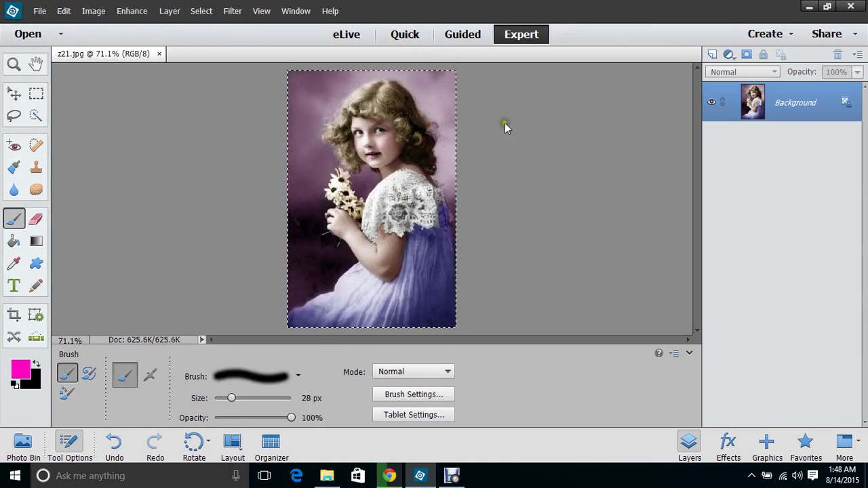
{"action": "mouse_move", "coordinate": [446, 477]}
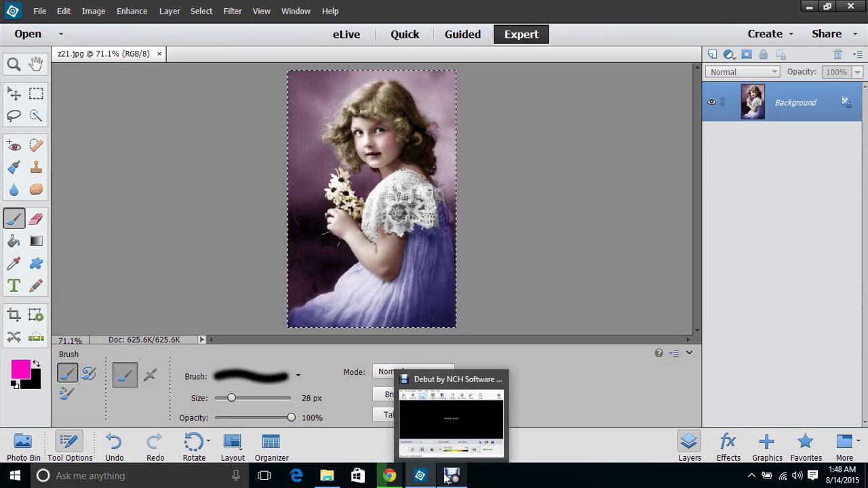
{"action": "left_click", "coordinate": [446, 477]}
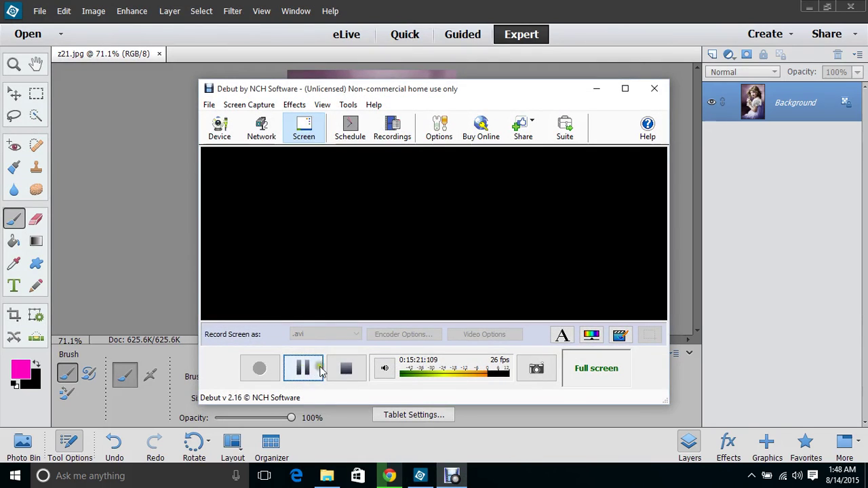